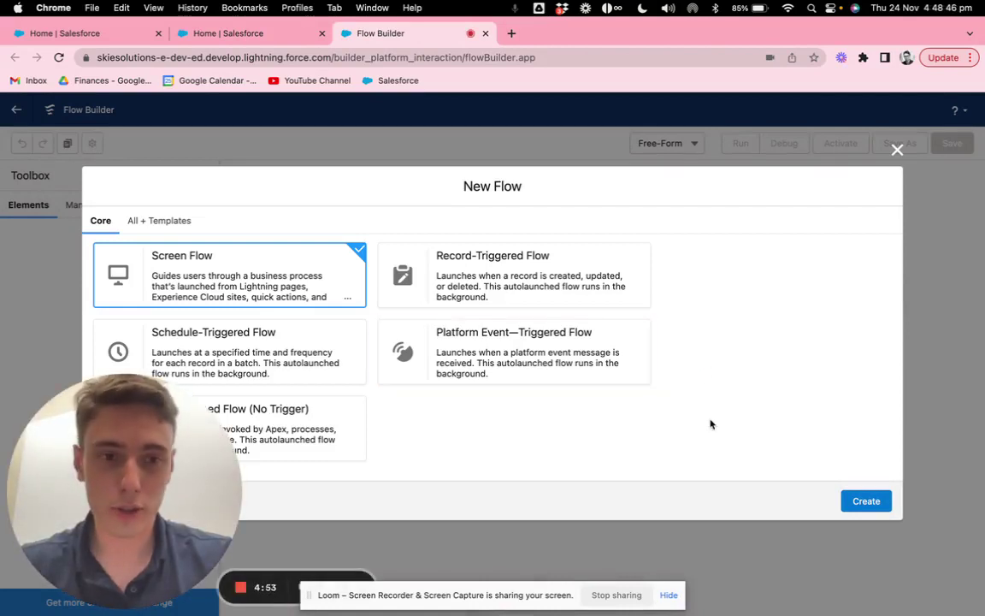
# Create a new Screen Flow and bring up the list of elements to add after Start
pyautogui.click(873, 502)
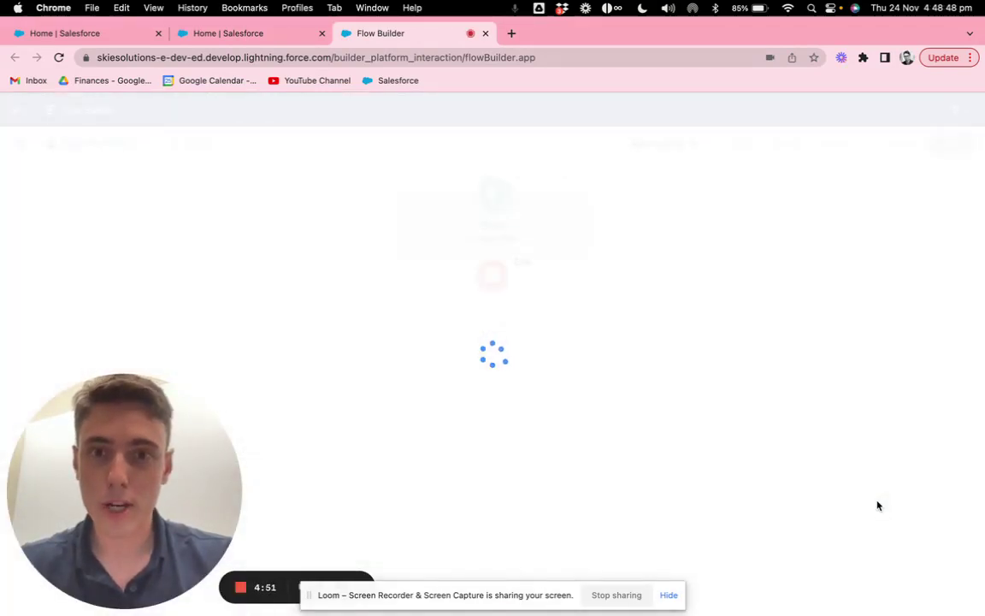
pyautogui.click(491, 270)
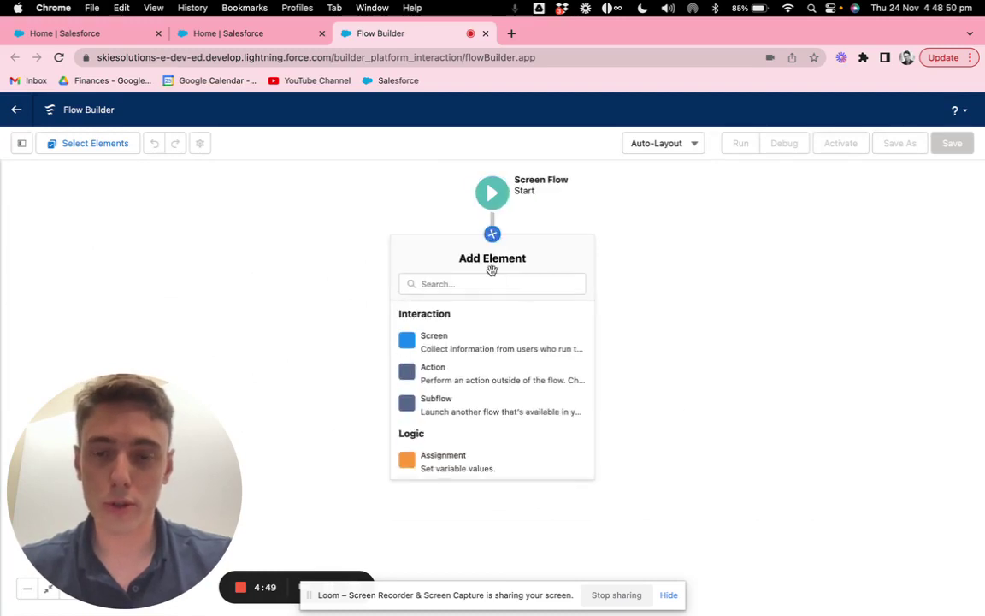
pyautogui.scroll(-3, 490, 412)
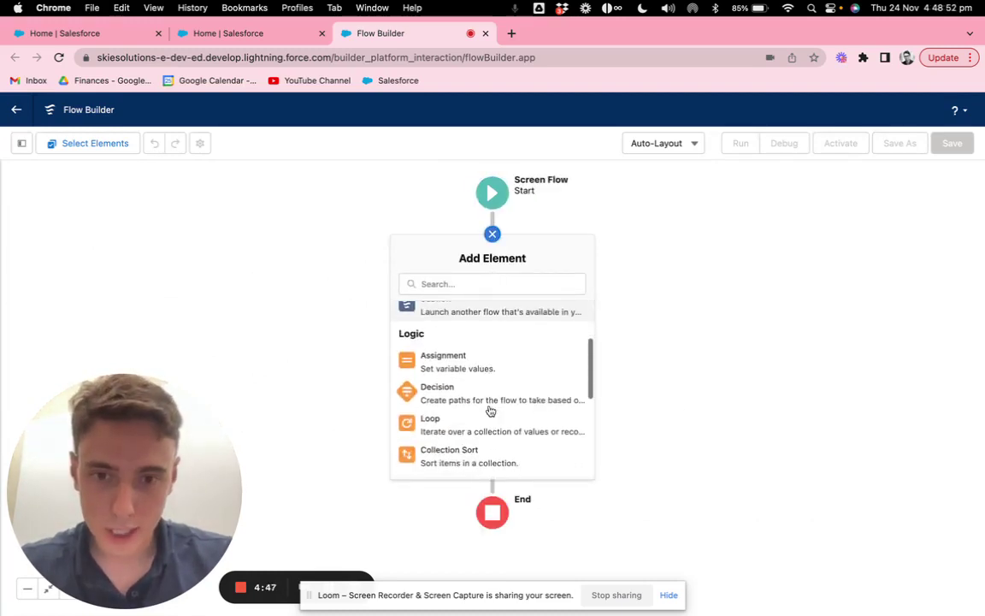
pyautogui.scroll(3, 489, 411)
pyautogui.scroll(-6, 490, 411)
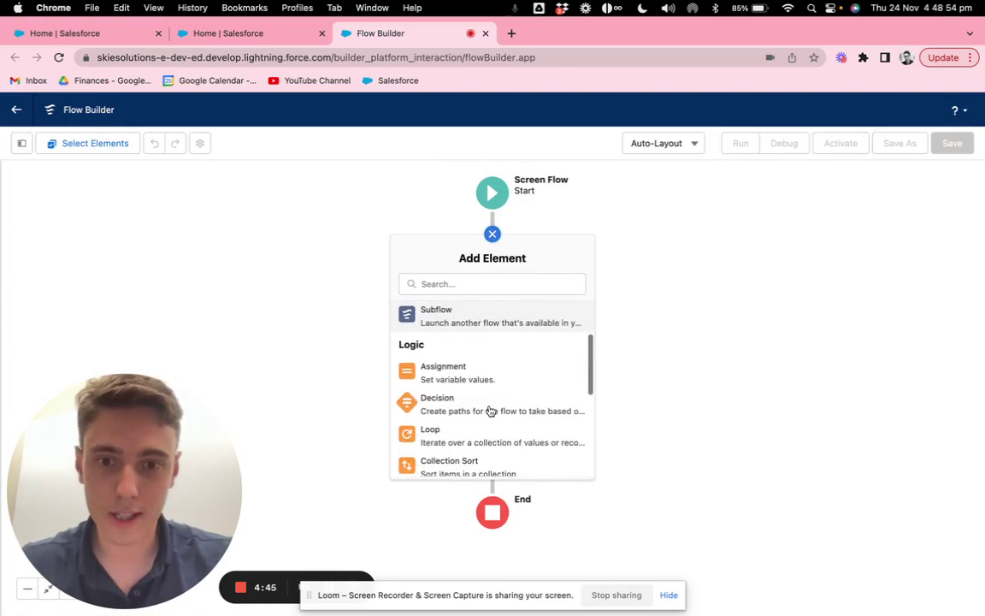
pyautogui.scroll(-3, 489, 411)
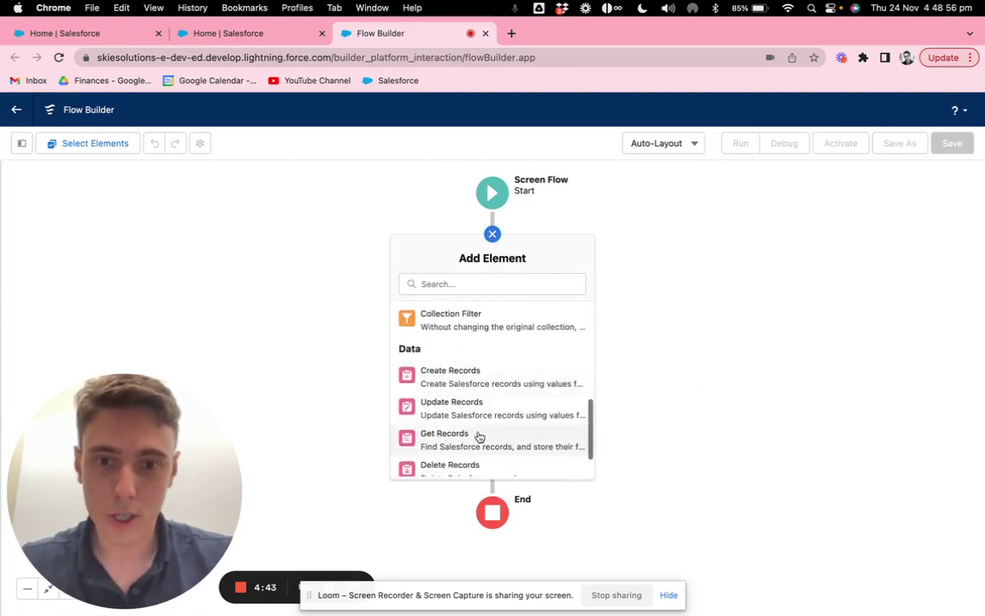
# Add a Get Records element labelled Get All Accounts, described 'Get All Account in SF'
pyautogui.click(477, 434)
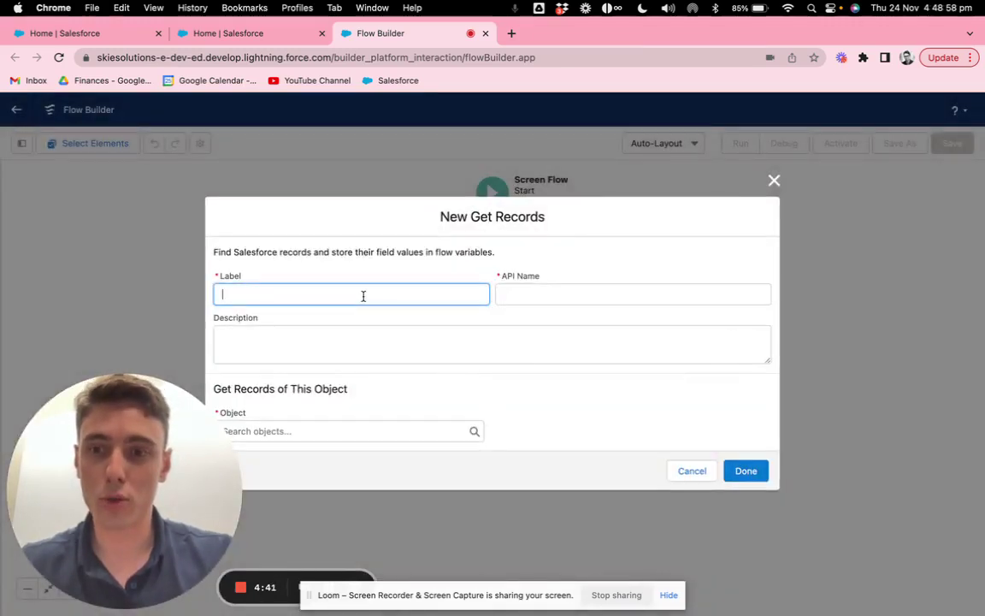
pyautogui.write('Get All Accounts')
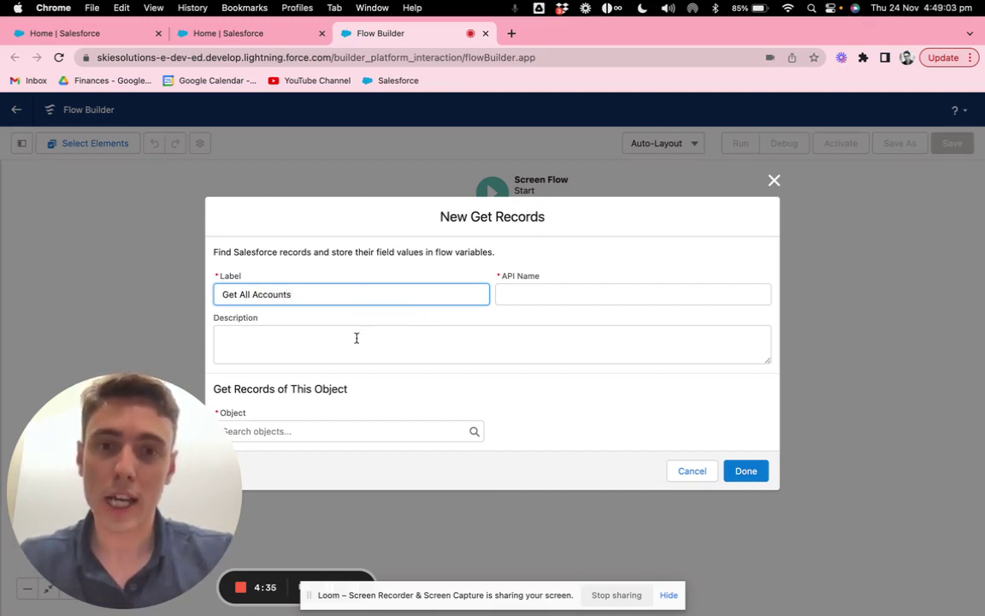
pyautogui.click(357, 339)
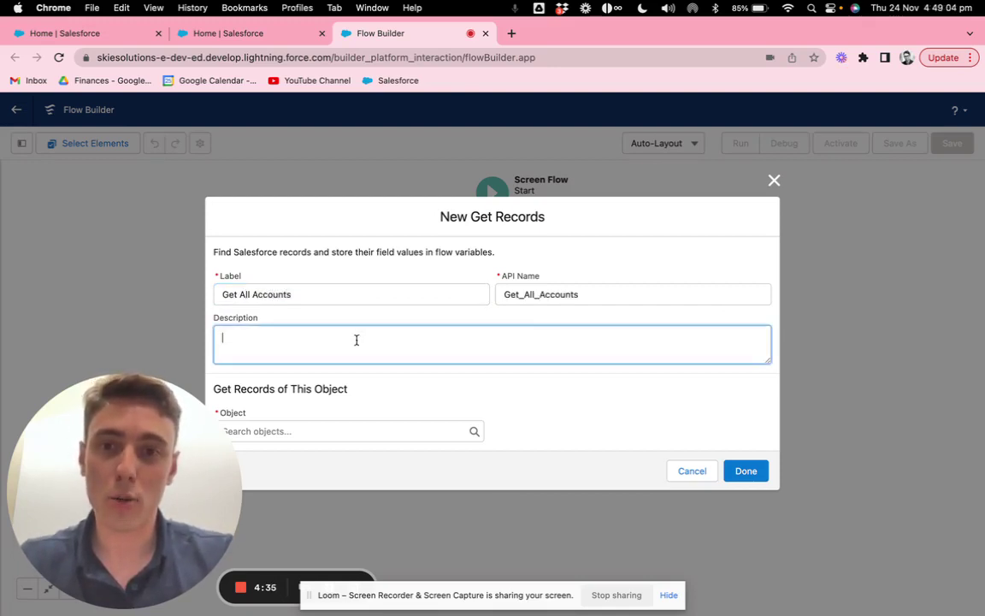
pyautogui.write('Get A')
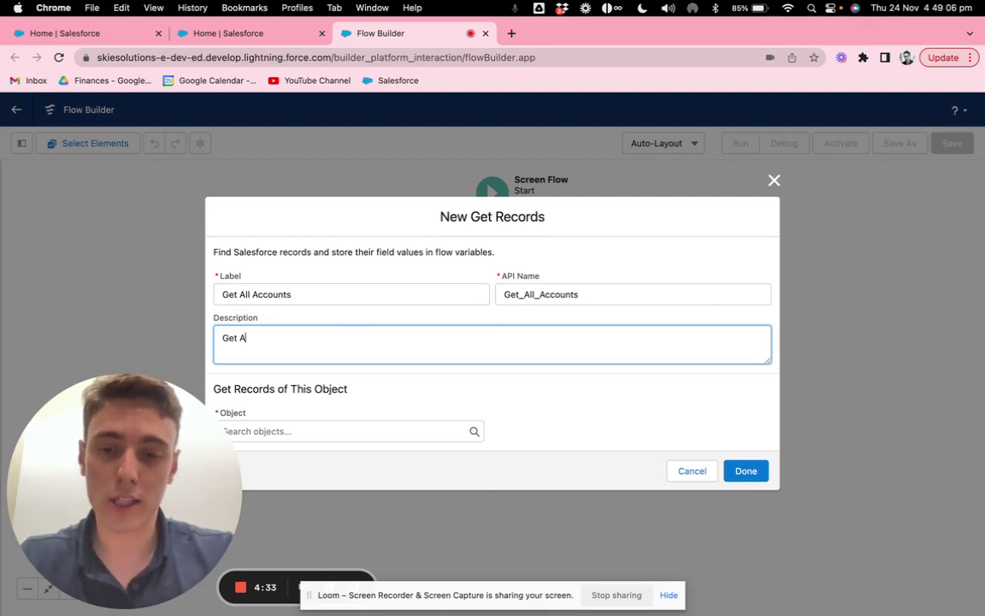
pyautogui.write('ll Account in SF')
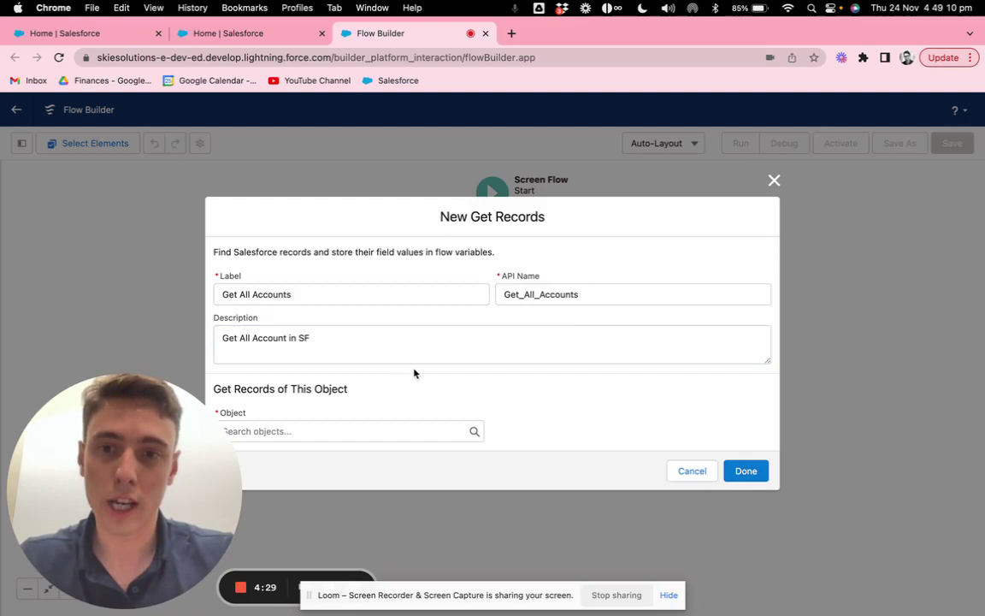
# Query the Account object with no conditions, store all records, and finish the element
pyautogui.click(350, 434)
pyautogui.write('acco')
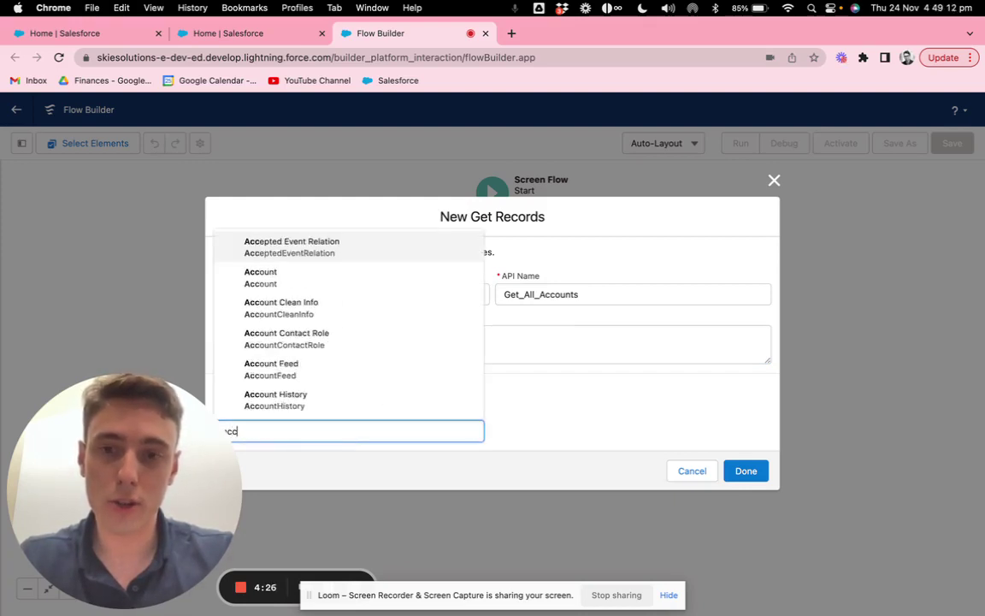
pyautogui.click(348, 247)
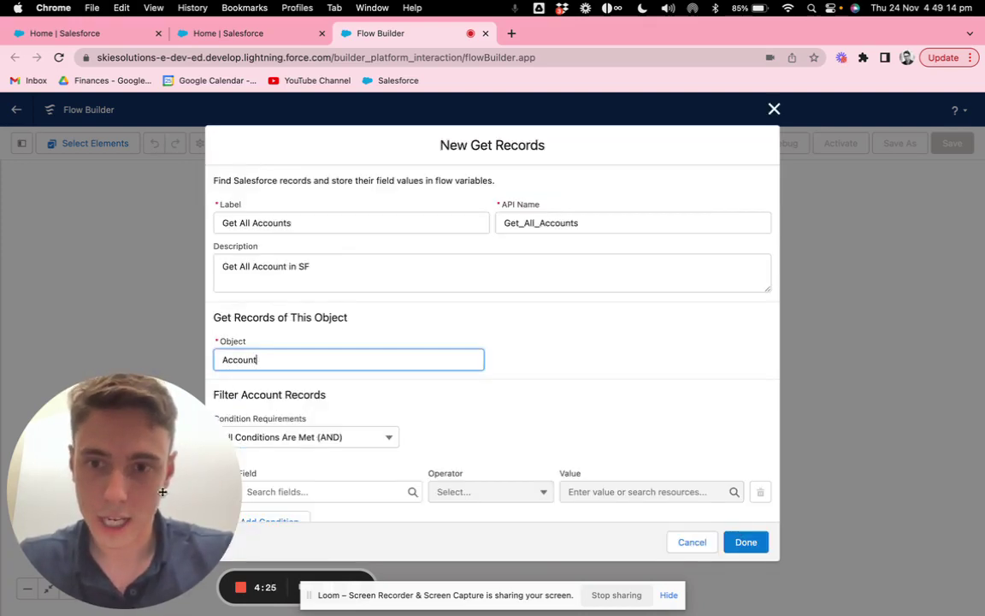
pyautogui.moveTo(151, 523); pyautogui.dragTo(678, 365)
pyautogui.click(376, 437)
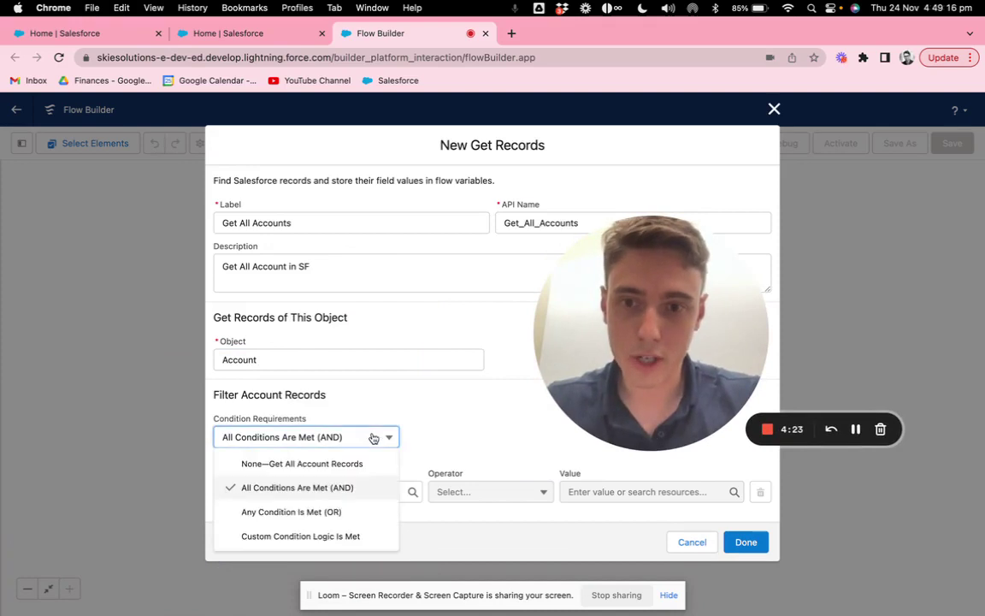
pyautogui.click(359, 464)
pyautogui.scroll(-3, 376, 466)
pyautogui.scroll(-2, 369, 468)
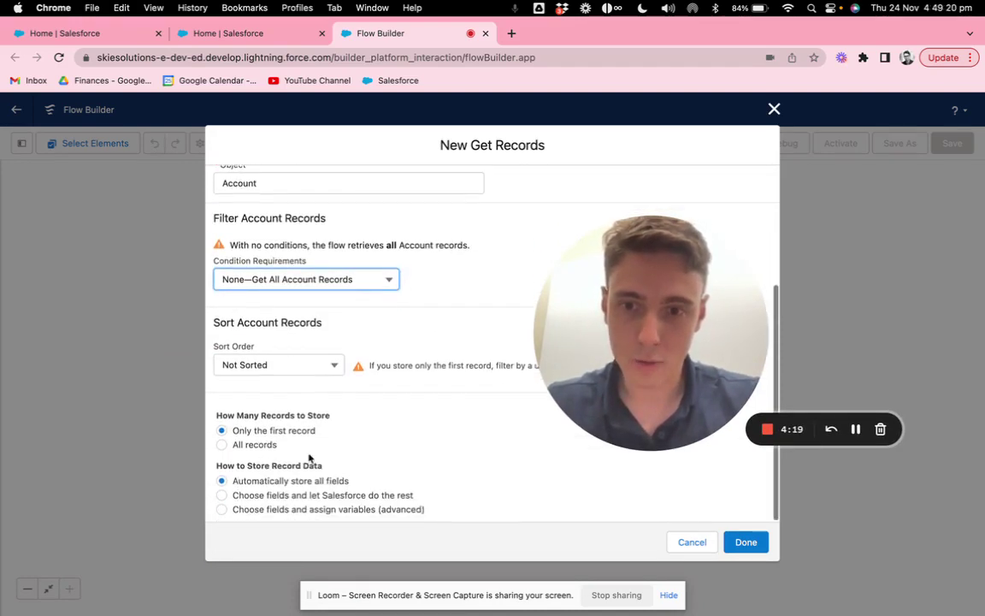
pyautogui.click(231, 444)
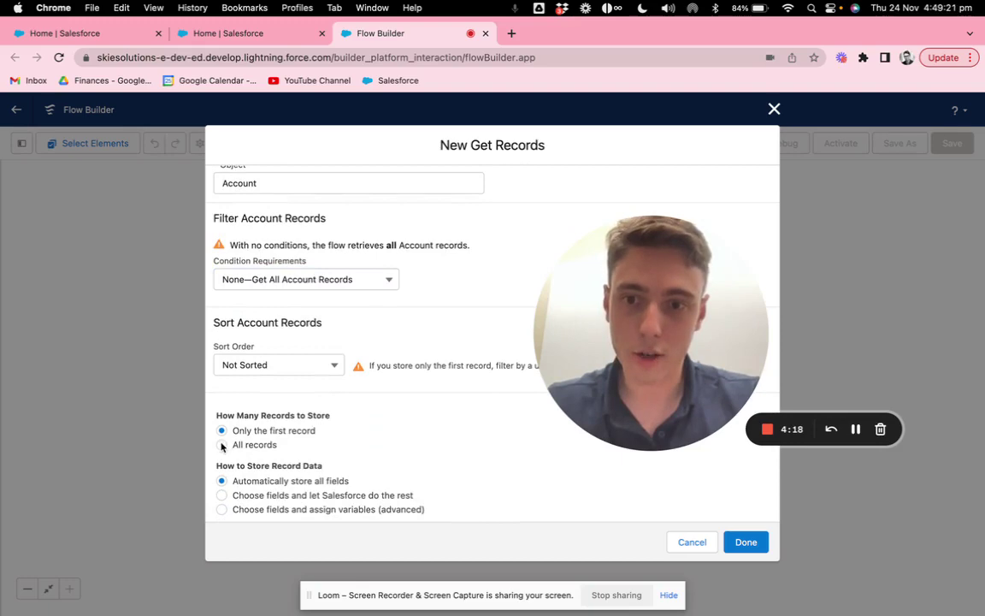
pyautogui.click(745, 541)
# Add a Loop after Get All Accounts labelled Count Account, described 'Count All the Account In SF'
pyautogui.moveTo(766, 374); pyautogui.dragTo(834, 373)
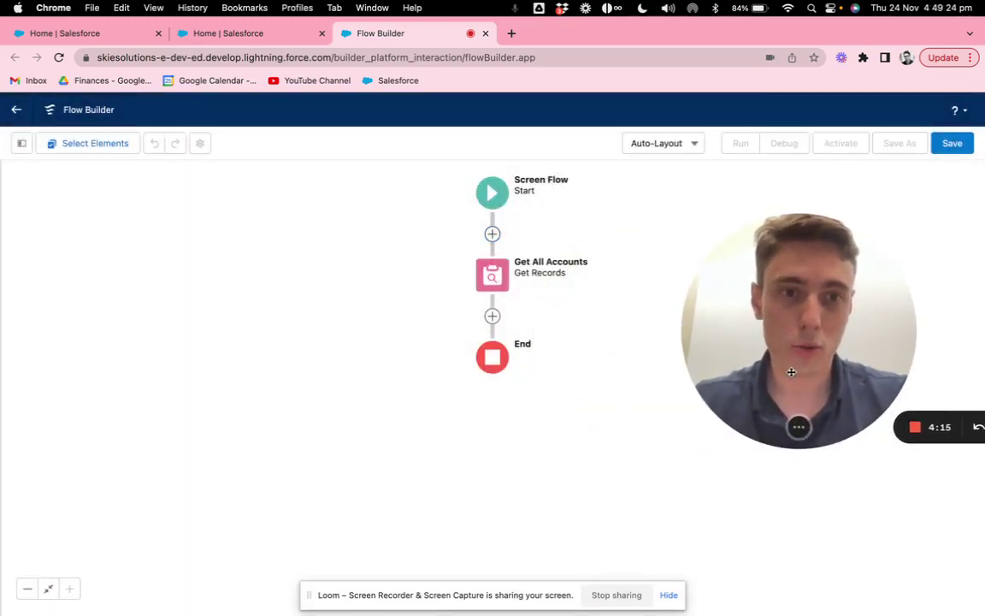
pyautogui.click(492, 317)
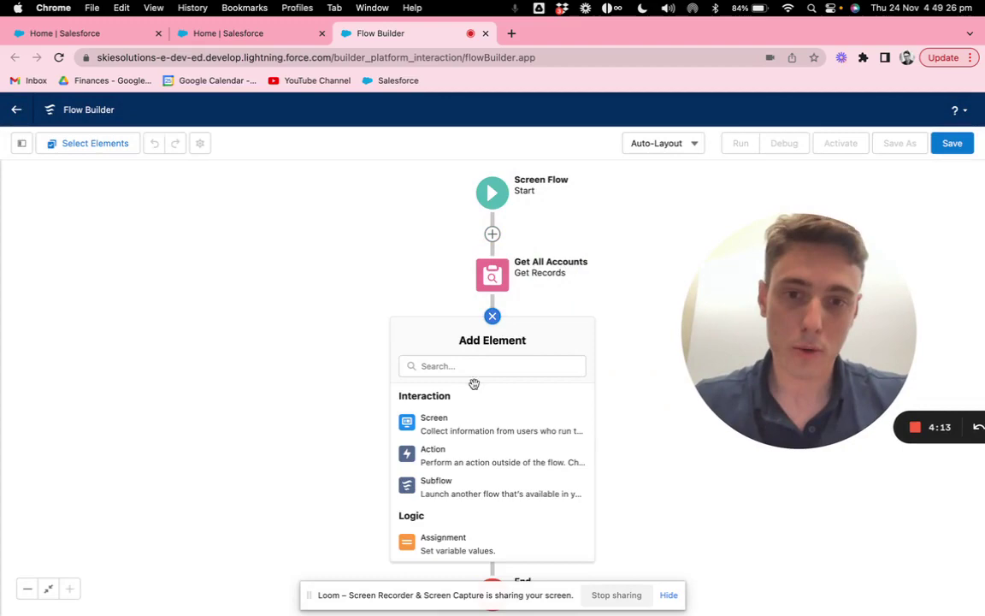
pyautogui.scroll(-3, 459, 442)
pyautogui.click(457, 504)
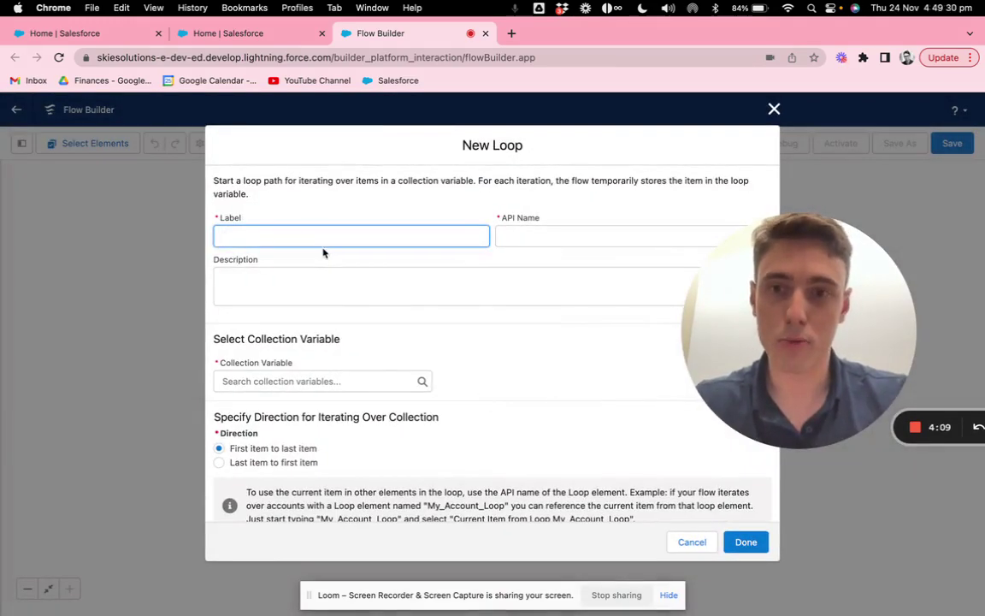
pyautogui.write('Count Account')
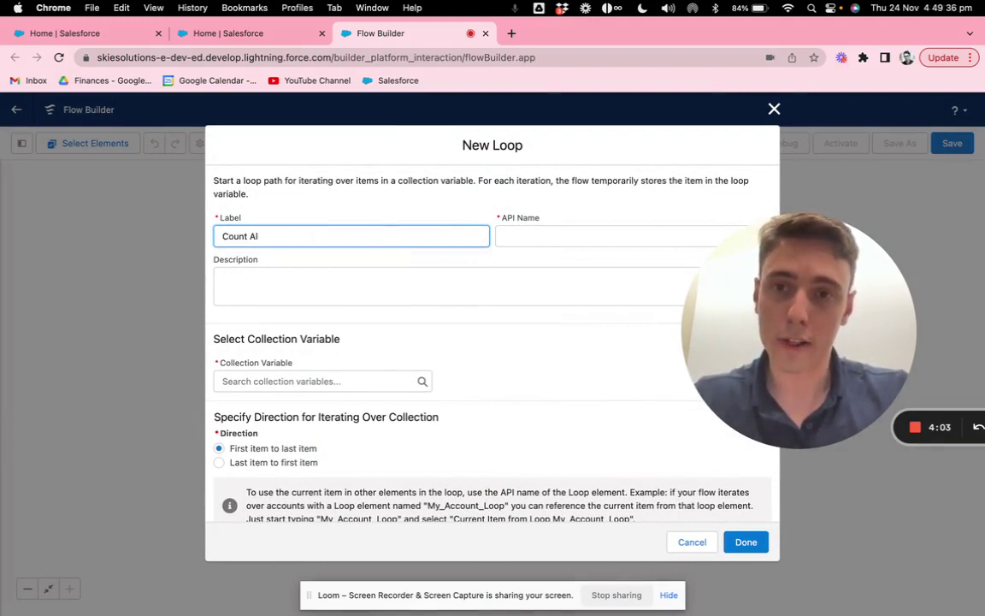
pyautogui.click(314, 206)
pyautogui.click(264, 279)
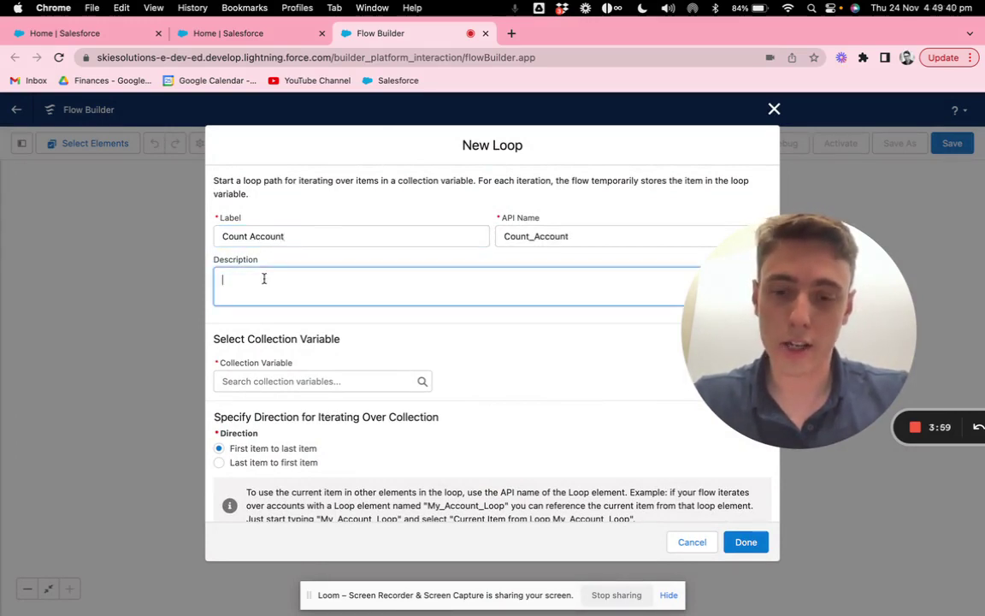
pyautogui.write('Count All ')
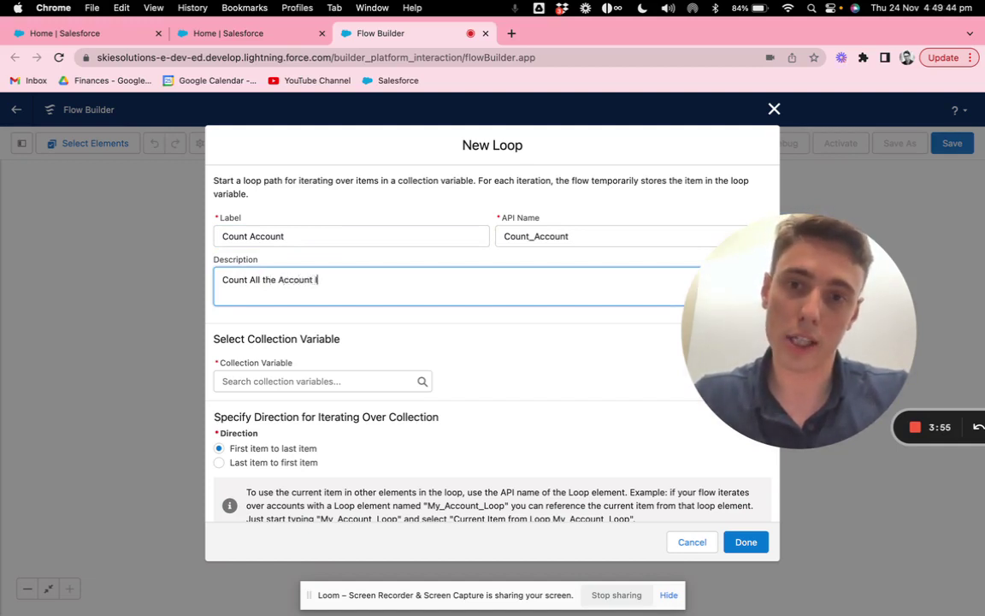
pyautogui.write('the Account In SF')
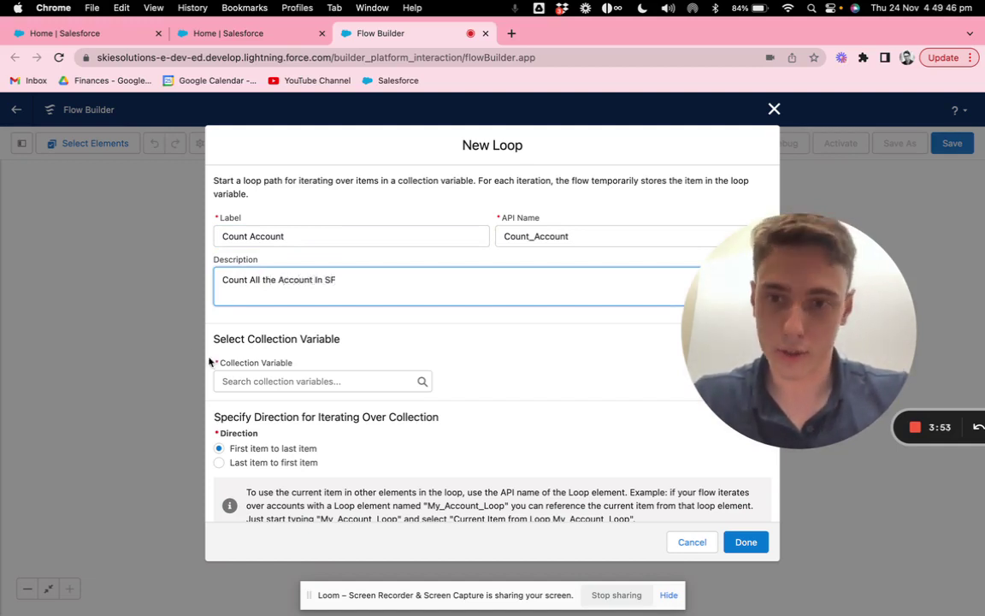
# Set the loop's collection variable to {!Get_All_Accounts} and finish the loop
pyautogui.click(264, 381)
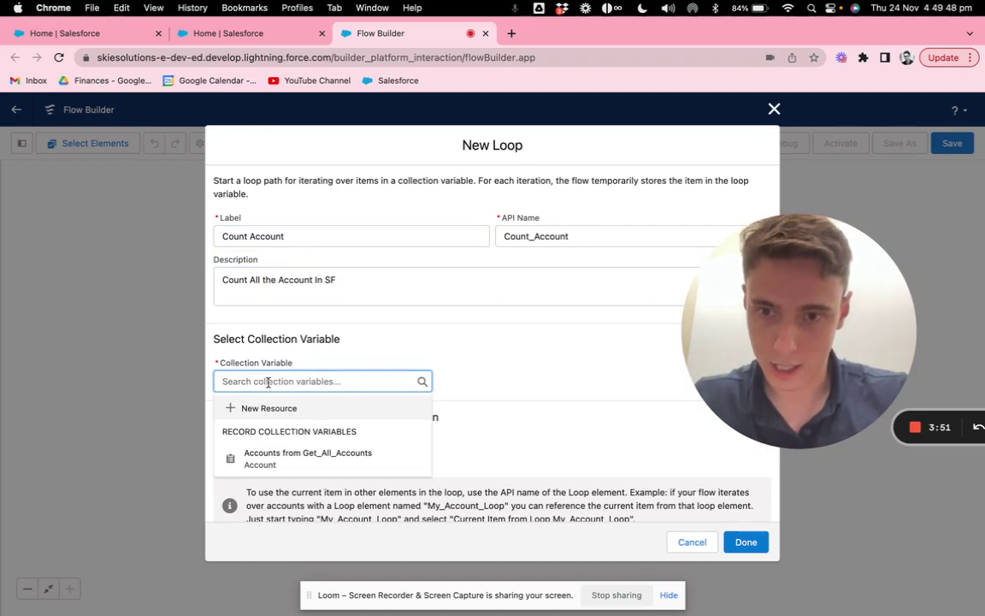
pyautogui.click(292, 460)
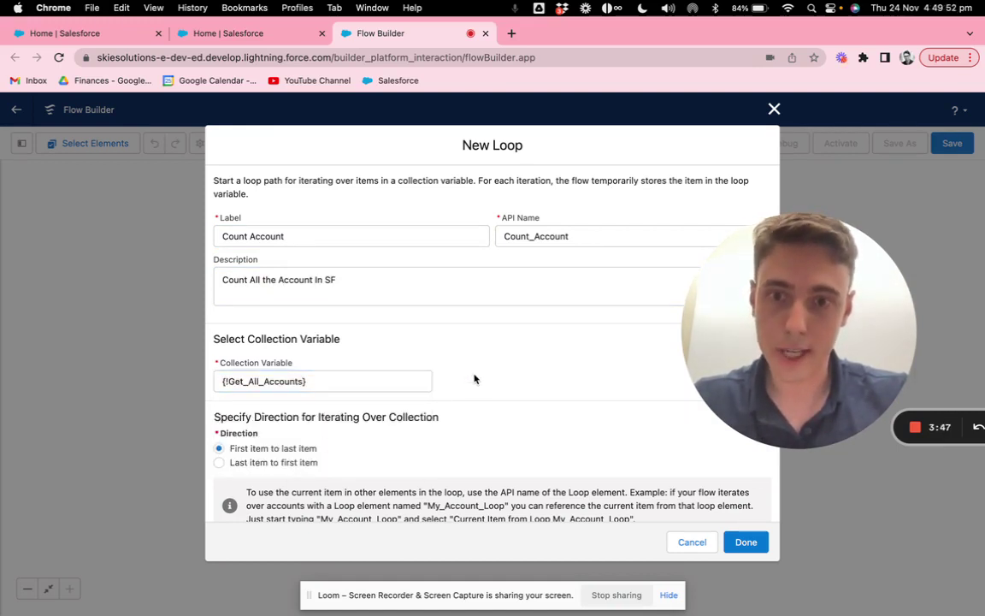
pyautogui.scroll(-1, 474, 379)
pyautogui.click(728, 536)
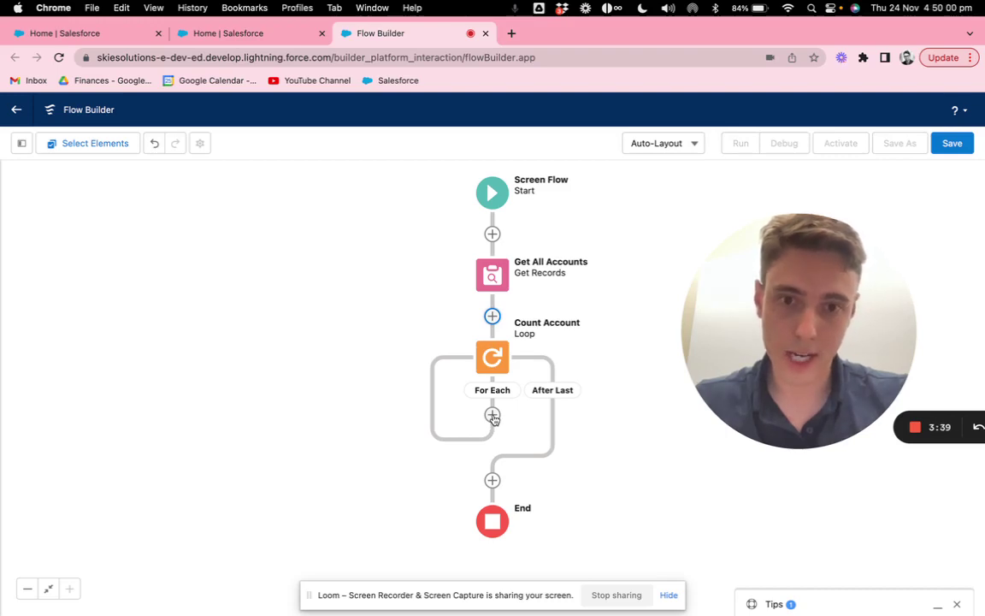
# Add an Assignment element on the Count Account loop's For Each path
pyautogui.click(493, 415)
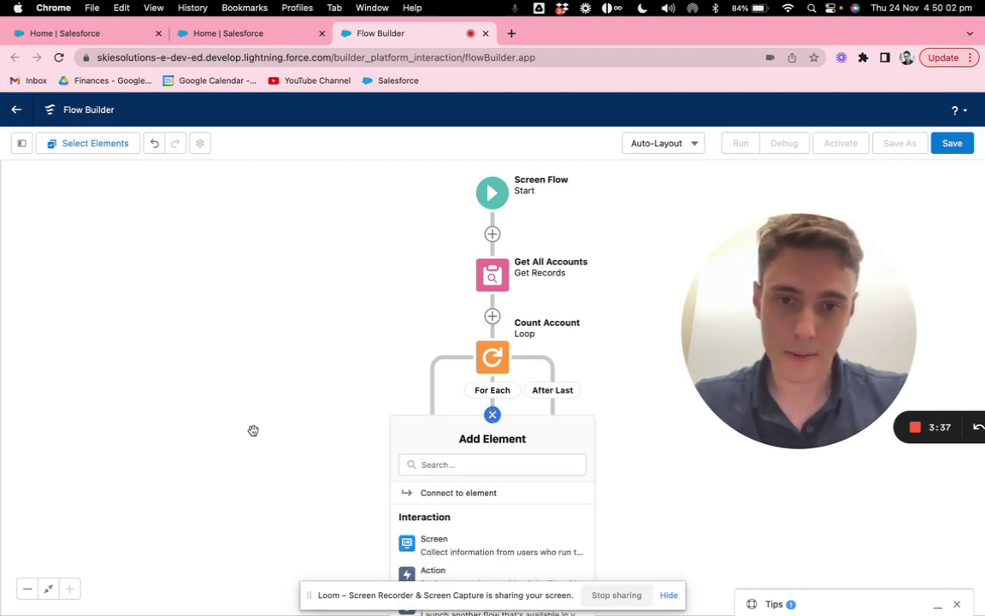
pyautogui.moveTo(321, 502); pyautogui.dragTo(304, 332)
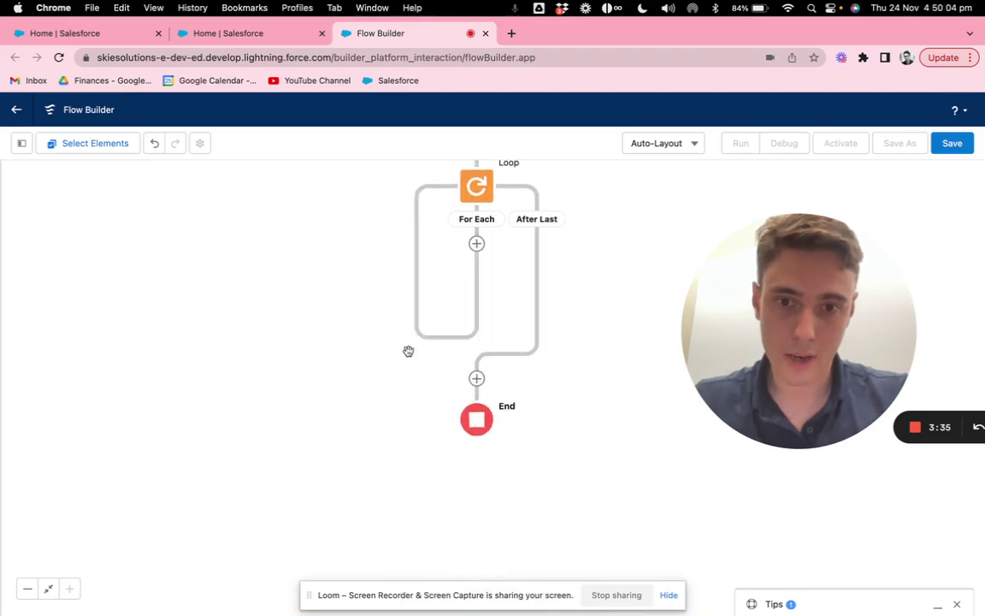
pyautogui.click(476, 244)
pyautogui.scroll(-2, 480, 424)
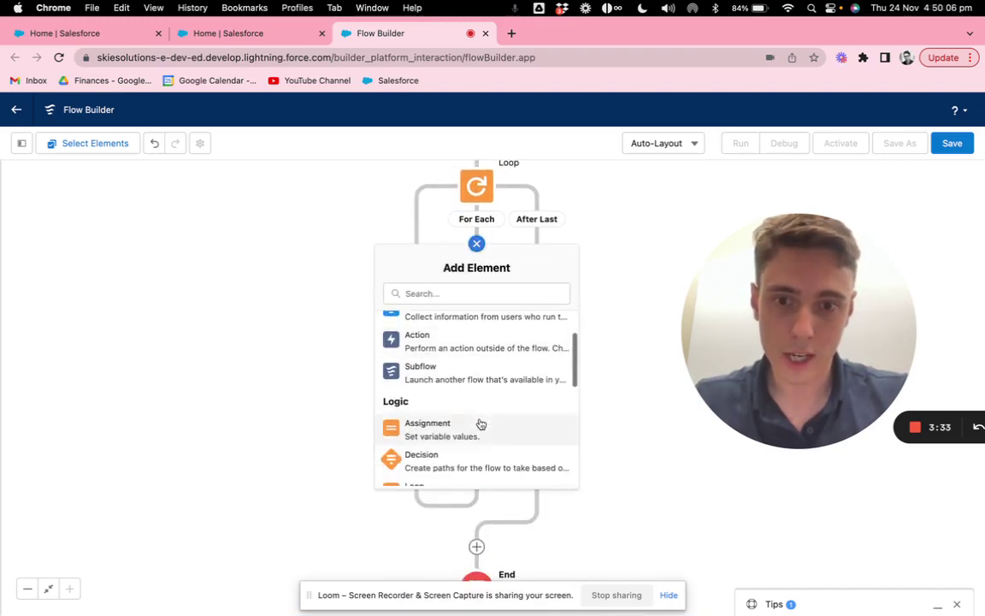
pyautogui.click(477, 425)
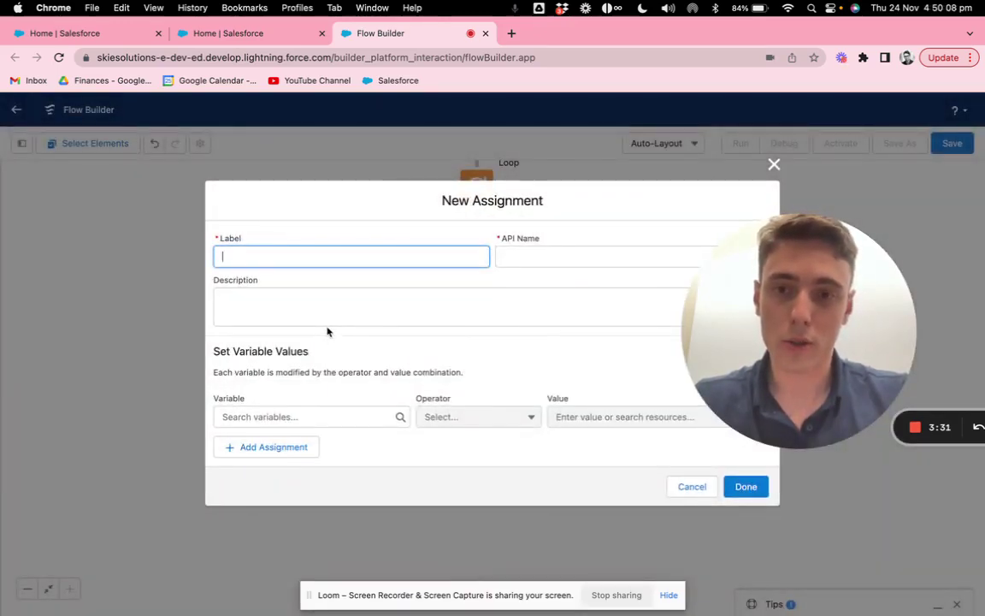
# Create a new variable resource named CPT with the description 'CPT + 1'
pyautogui.click(299, 413)
pyautogui.click(289, 449)
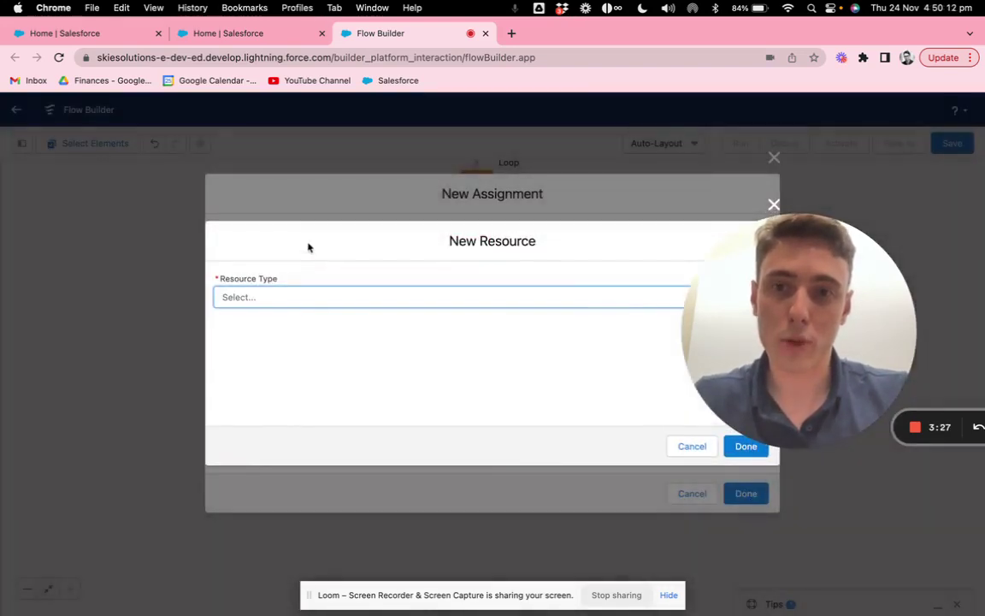
pyautogui.click(294, 295)
pyautogui.click(291, 321)
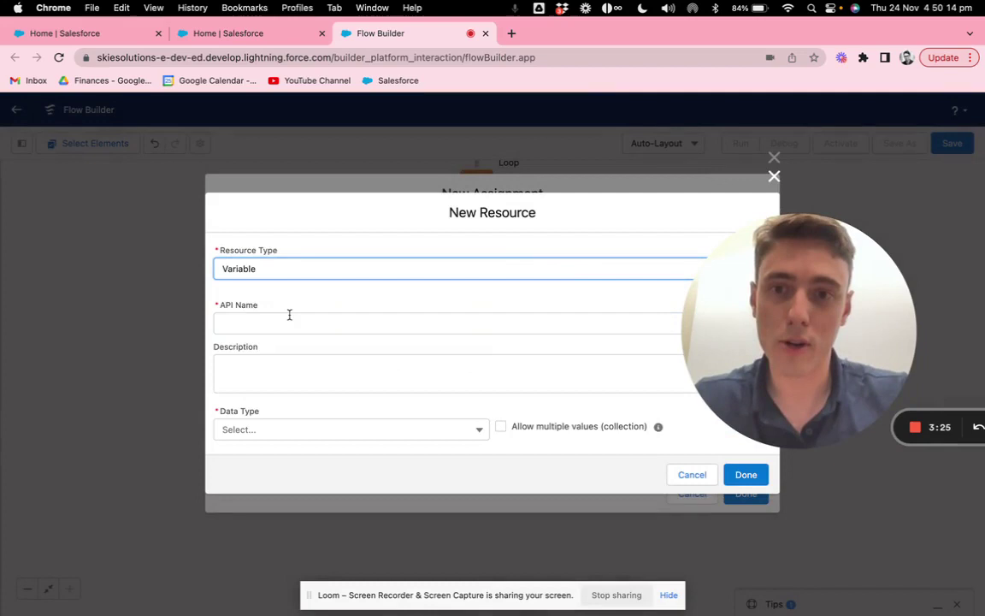
pyautogui.click(280, 321)
pyautogui.write('CPT')
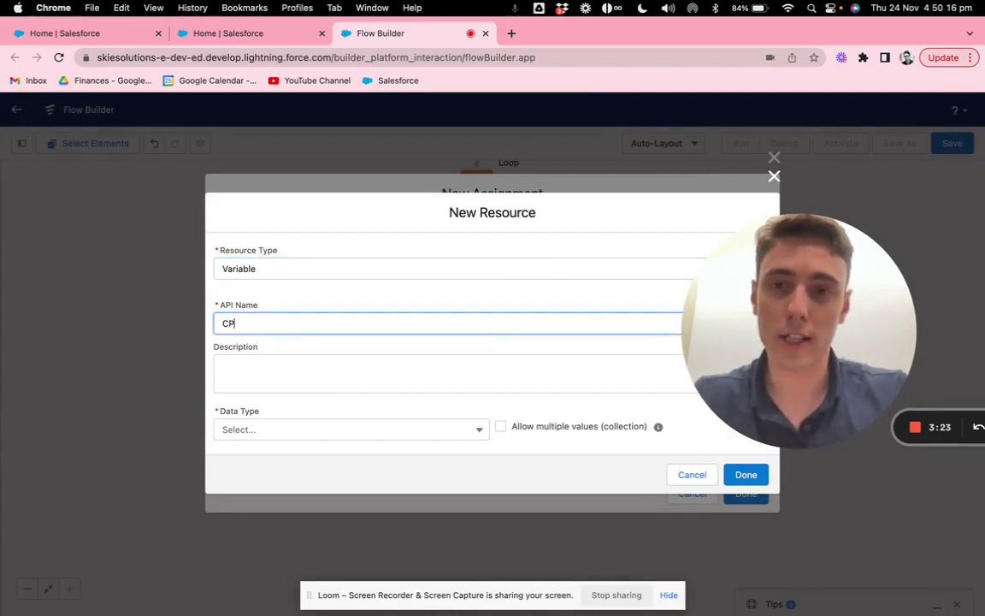
pyautogui.click(255, 369)
pyautogui.write('CPT + 1')
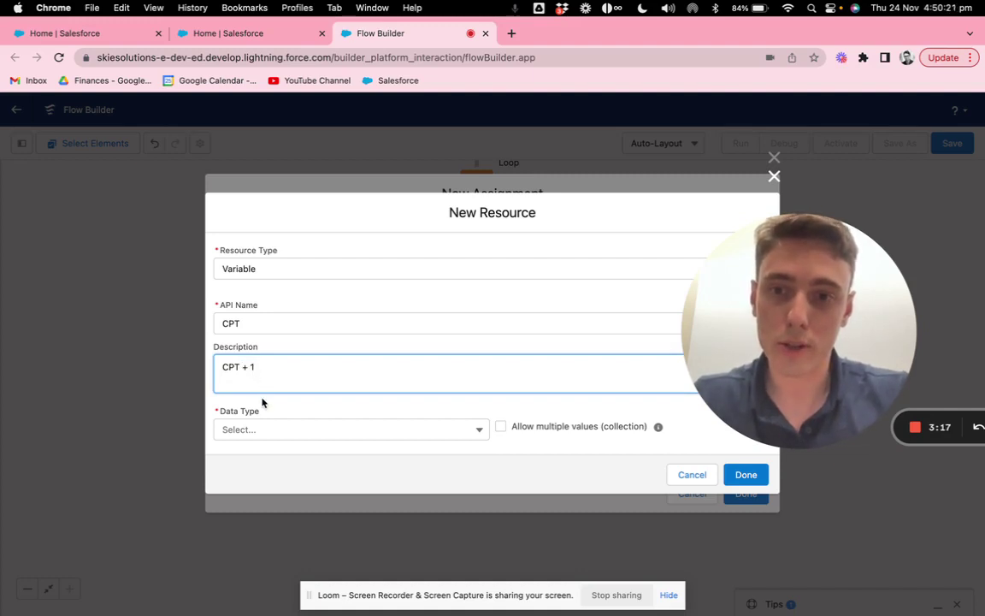
pyautogui.click(262, 413)
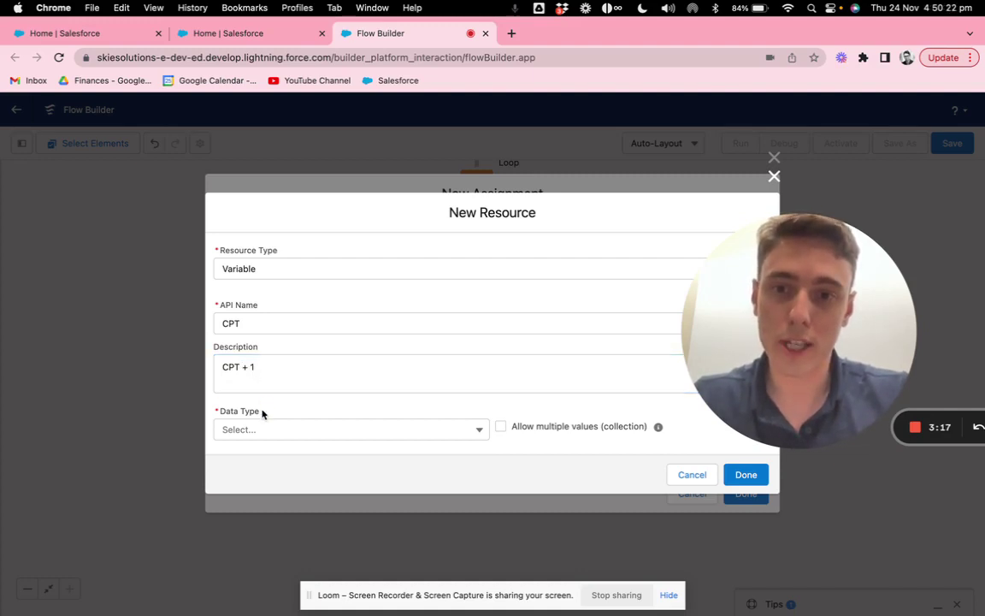
# Make CPT a Number with 0 decimal places and default value 0
pyautogui.click(264, 431)
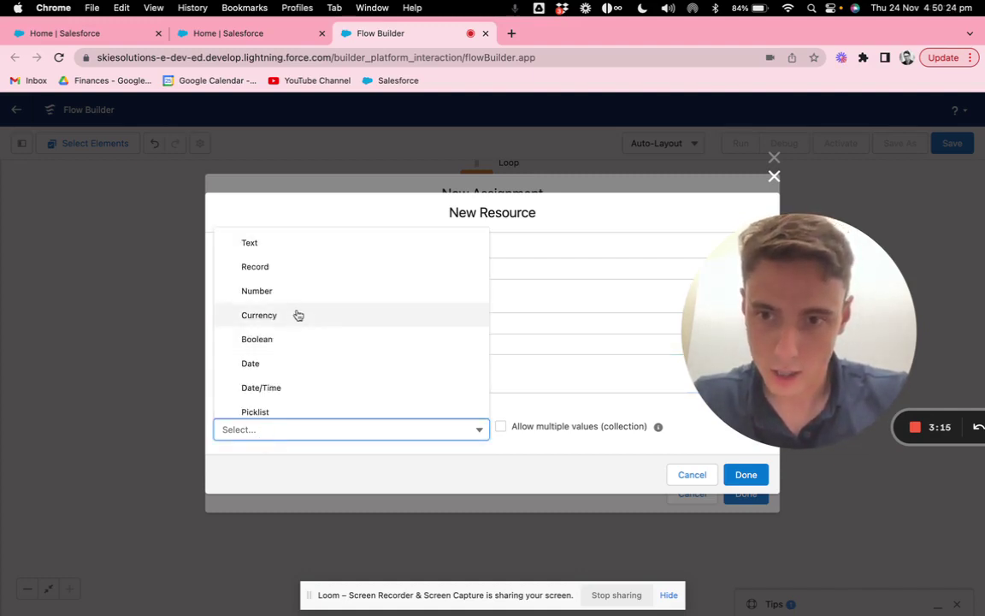
pyautogui.click(276, 286)
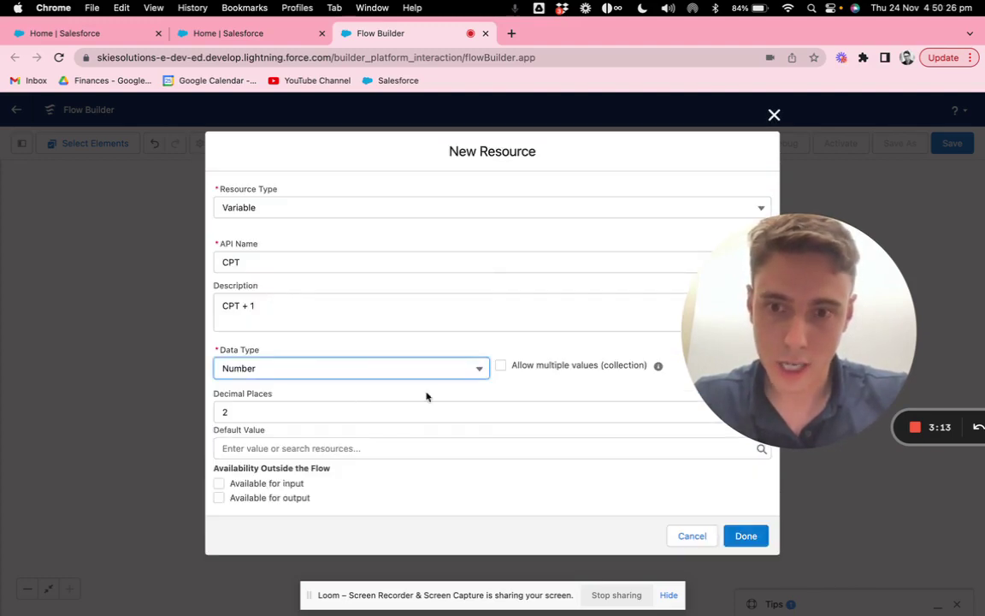
pyautogui.click(291, 415)
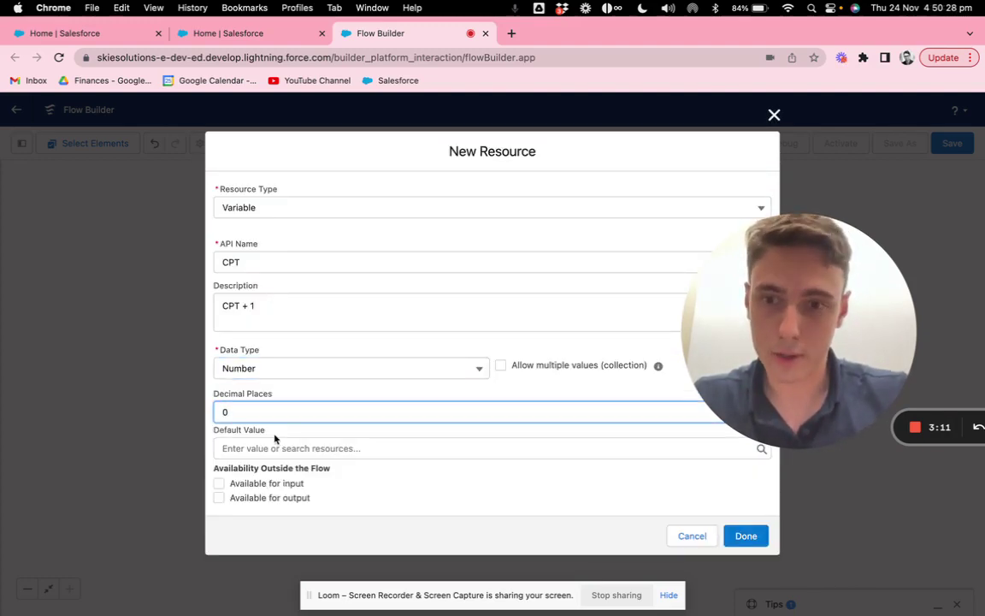
pyautogui.click(263, 448)
pyautogui.write('0')
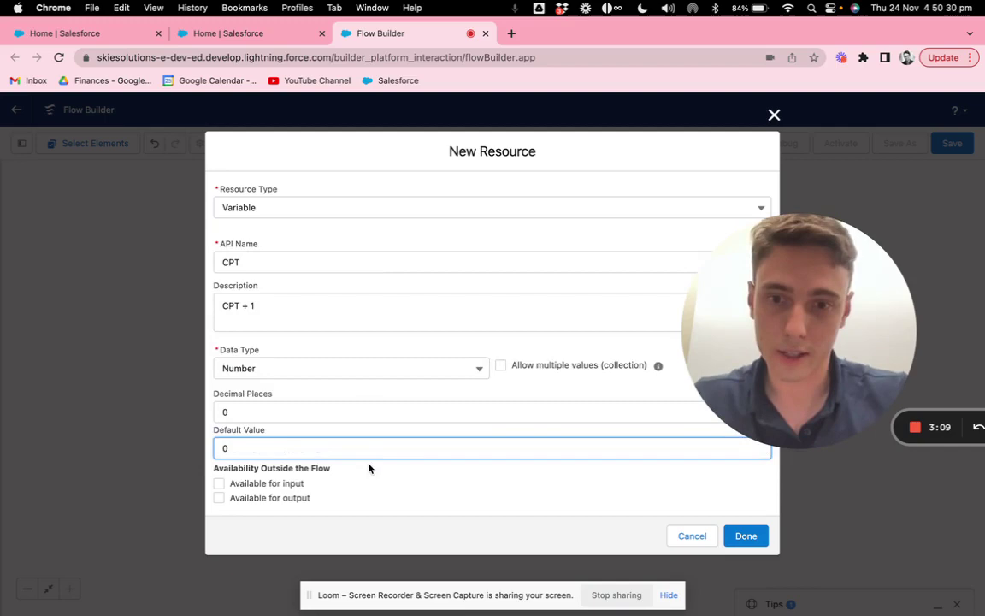
pyautogui.click(387, 474)
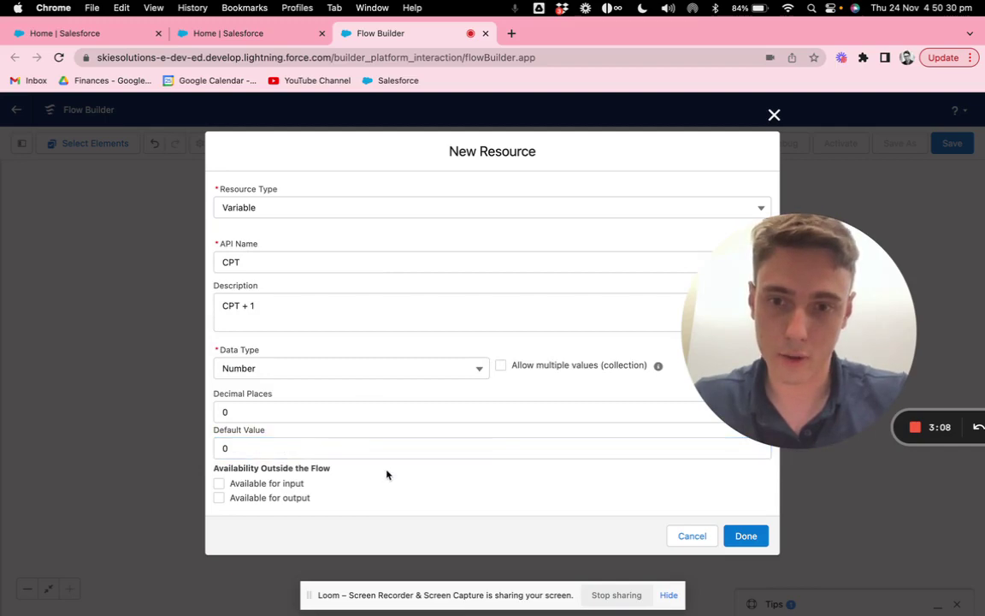
# Save the CPT variable and make the assignment Add 1 to CPT
pyautogui.click(746, 536)
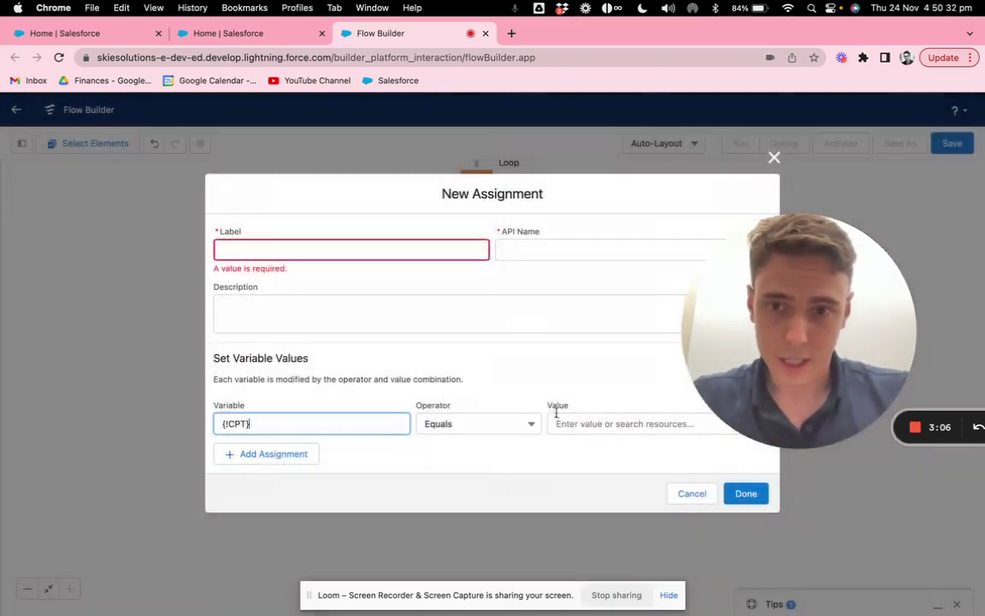
pyautogui.click(518, 430)
pyautogui.click(505, 475)
pyautogui.click(582, 423)
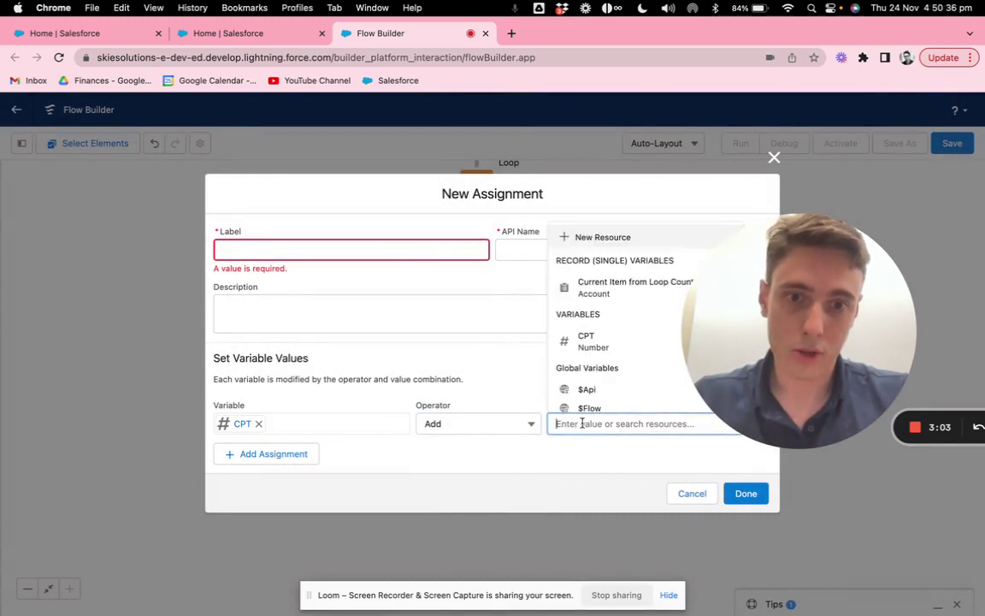
pyautogui.write('1')
# Label the assignment CPT PLUS ONE with description 'Increment CPT by 1'
pyautogui.click(300, 246)
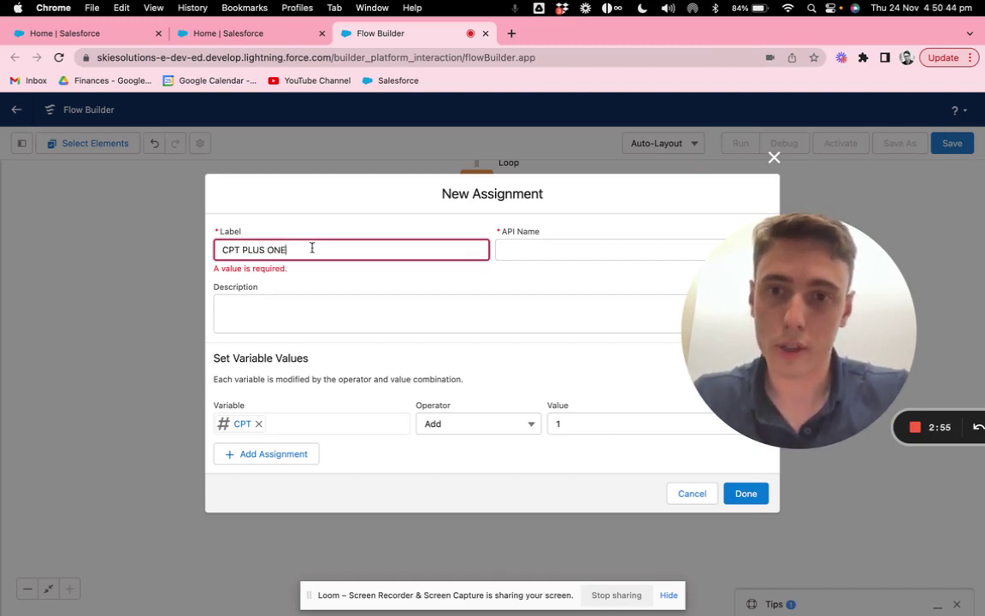
pyautogui.click(334, 284)
pyautogui.click(310, 296)
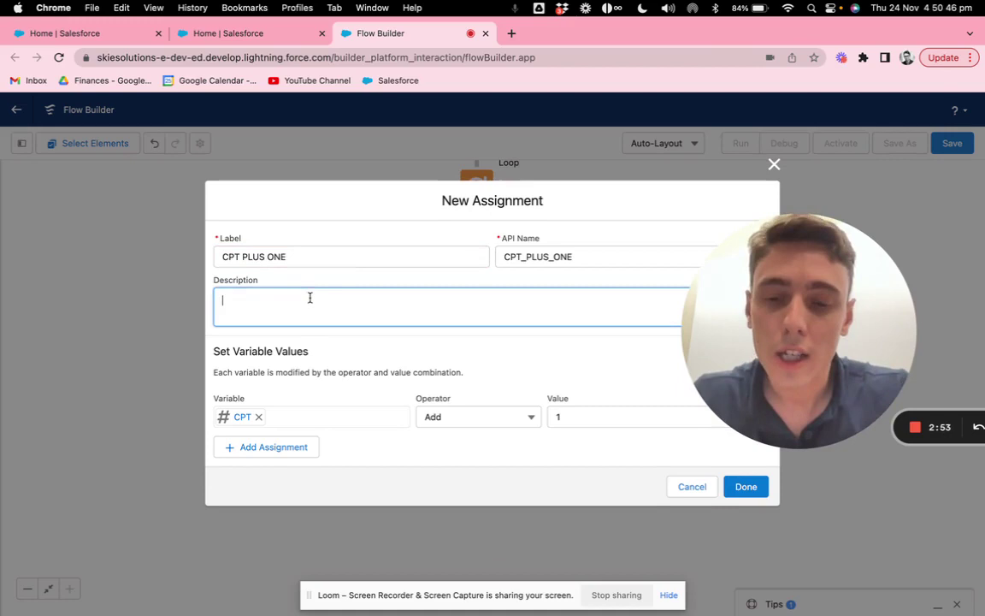
pyautogui.write('Increment CPT by 1')
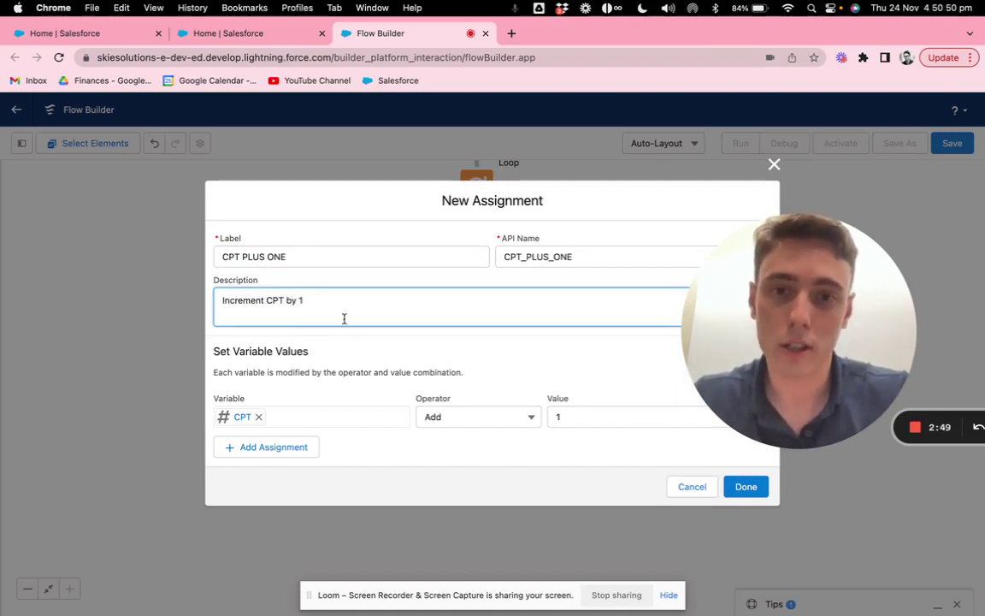
# Save the CPT PLUS ONE assignment and add a Screen after it inside the loop
pyautogui.click(745, 485)
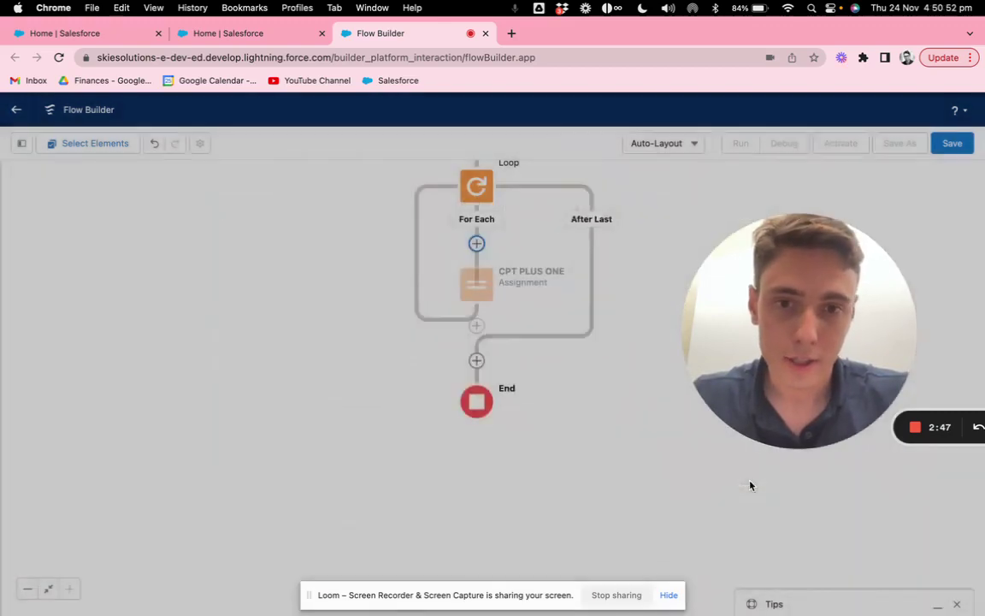
pyautogui.moveTo(360, 361); pyautogui.dragTo(361, 413)
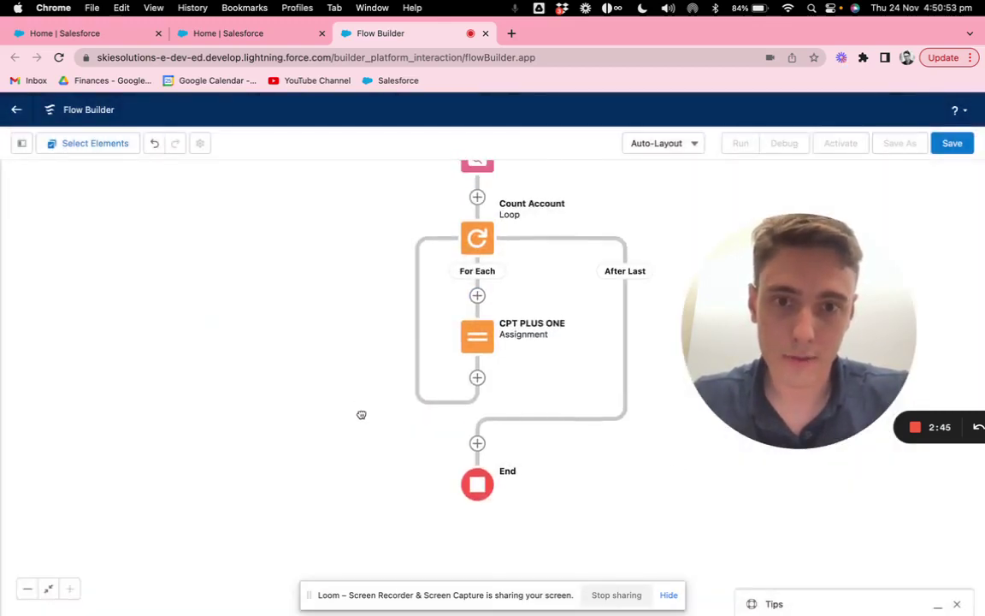
pyautogui.click(477, 379)
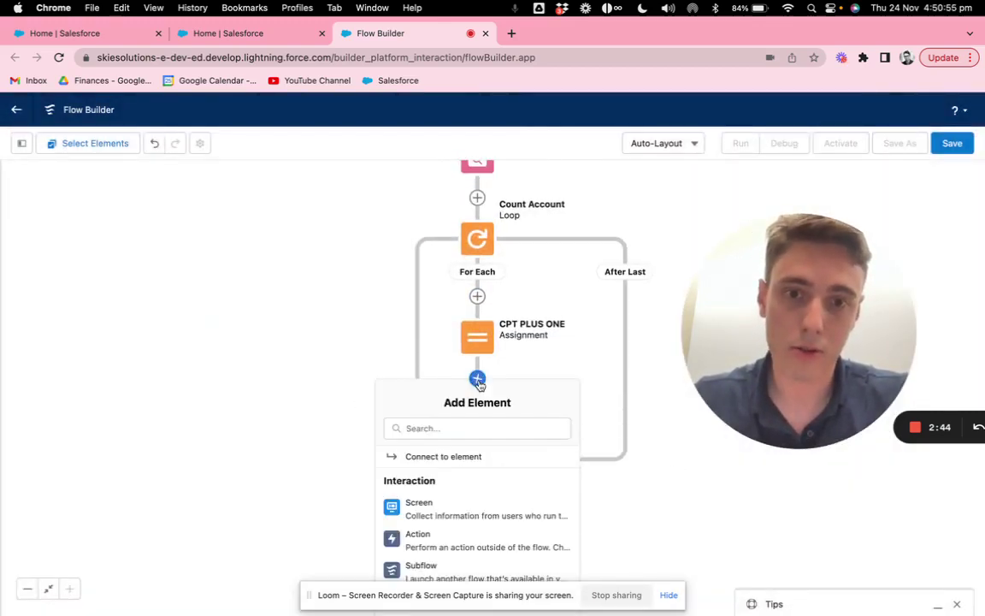
pyautogui.click(453, 518)
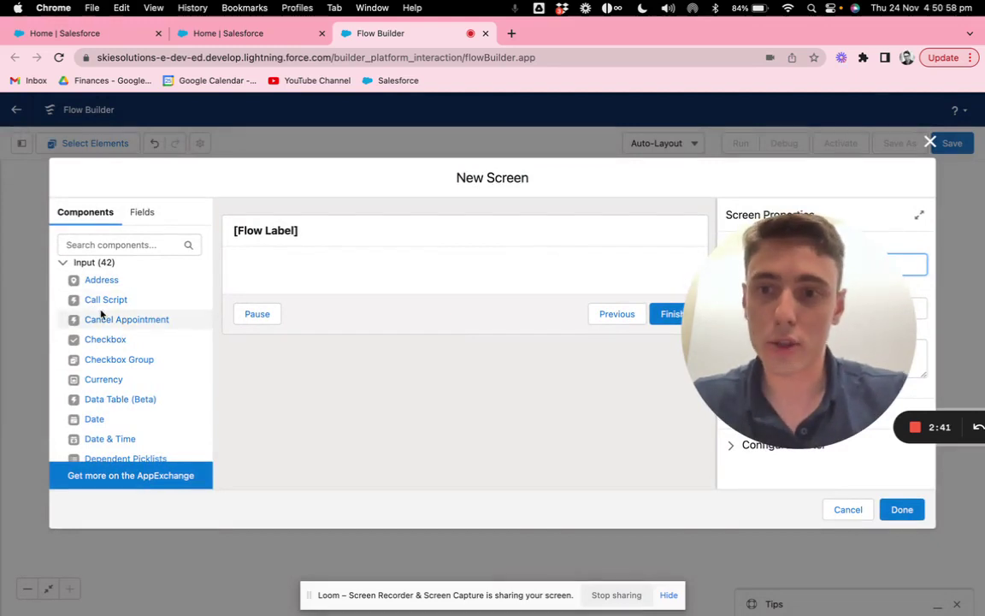
# Search components for 'dis' and place a Display Text component on the screen
pyautogui.click(119, 246)
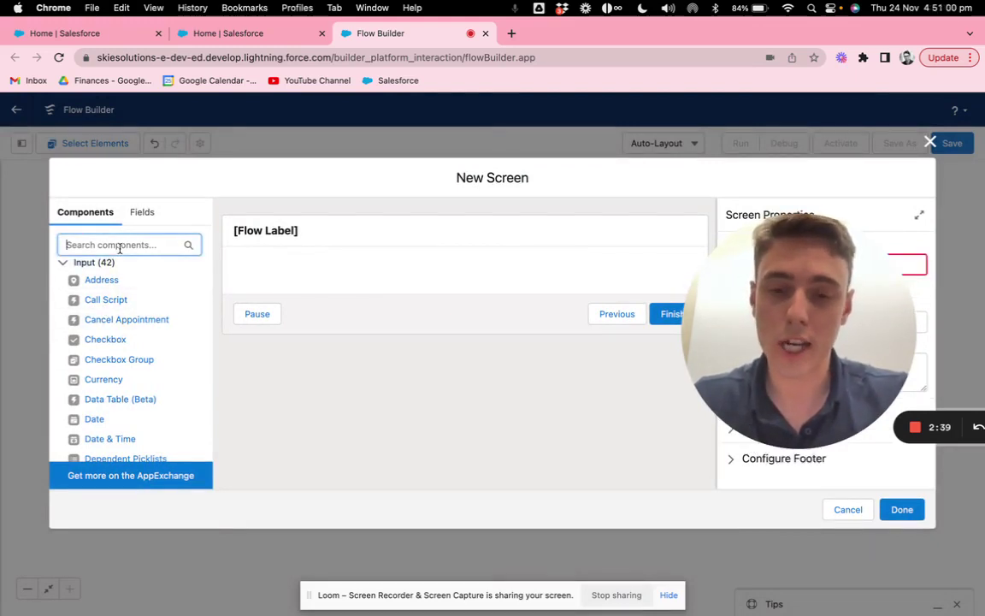
pyautogui.write('dis')
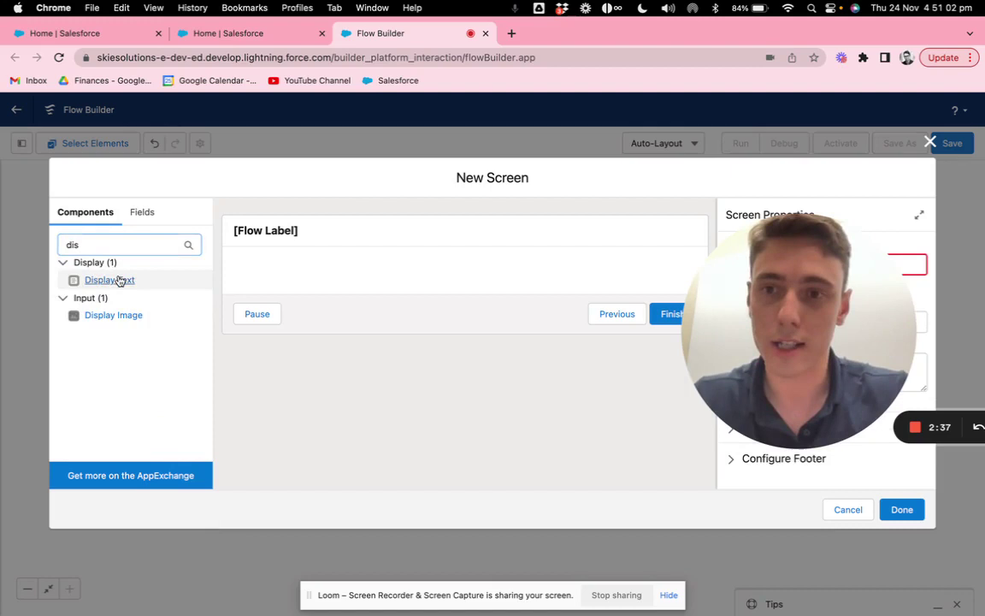
pyautogui.moveTo(96, 280); pyautogui.dragTo(325, 257)
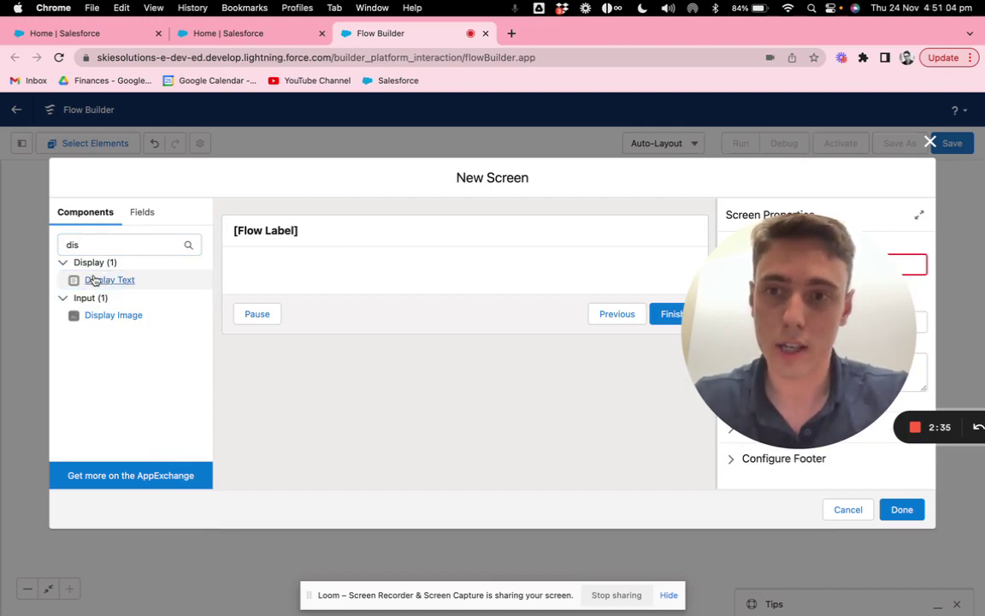
pyautogui.moveTo(84, 280); pyautogui.dragTo(319, 276)
pyautogui.moveTo(800, 329); pyautogui.dragTo(257, 439)
# Type 'Account Name :' in the display text and browse the insertable resources
pyautogui.click(768, 337)
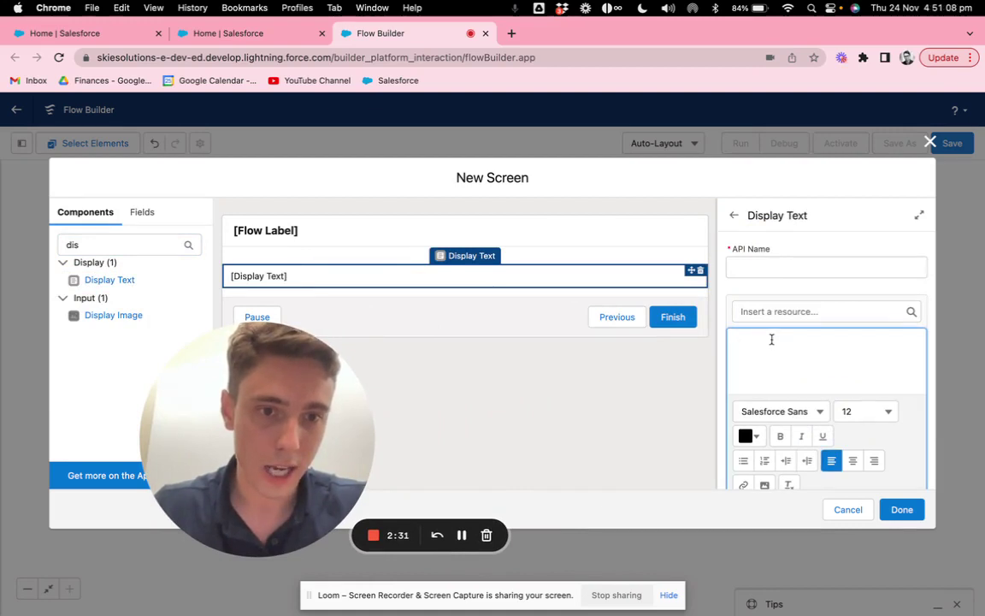
pyautogui.write('A')
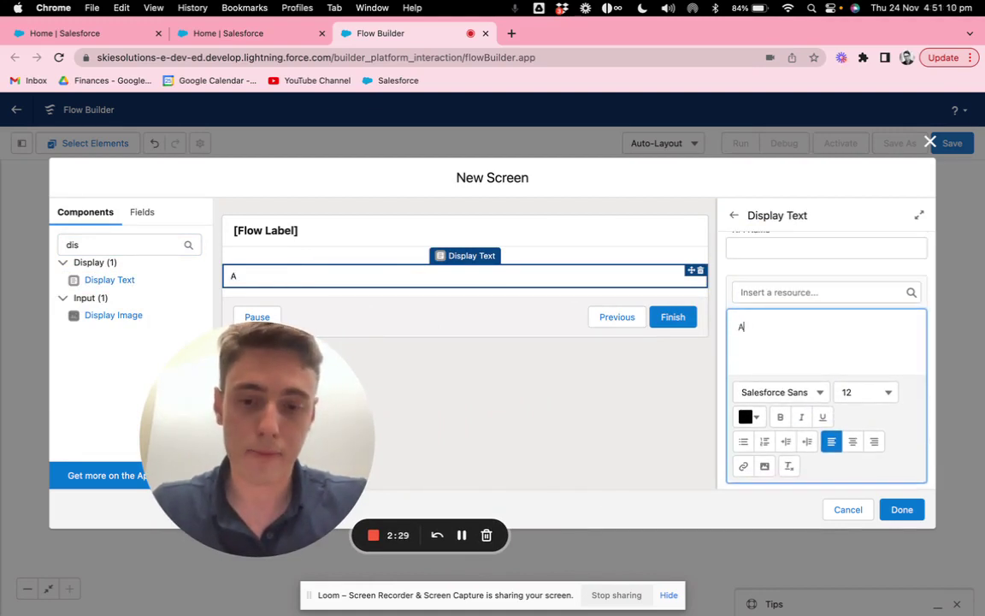
pyautogui.write('ccount Name :')
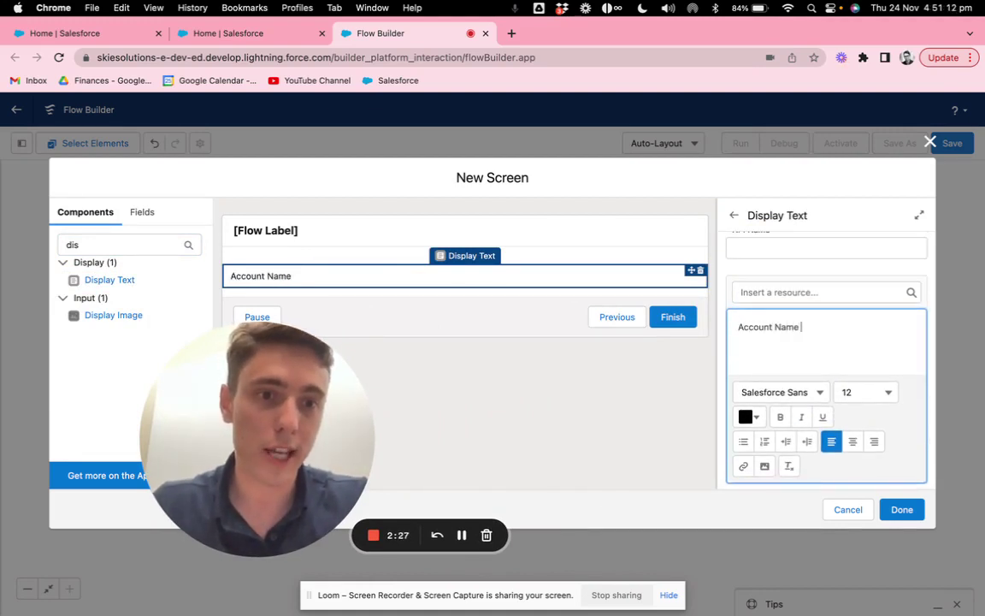
pyautogui.click(814, 295)
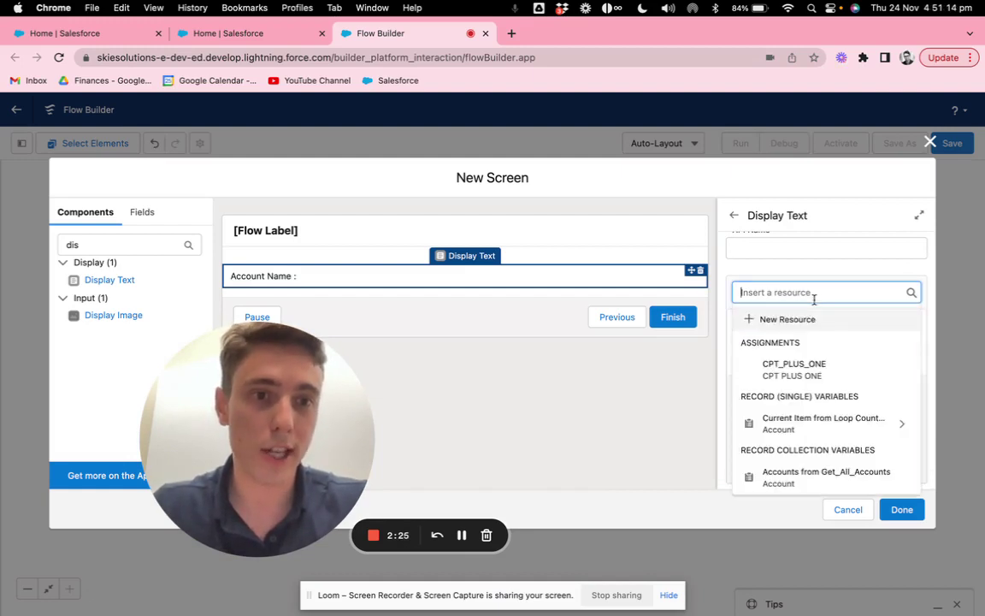
pyautogui.write('acc')
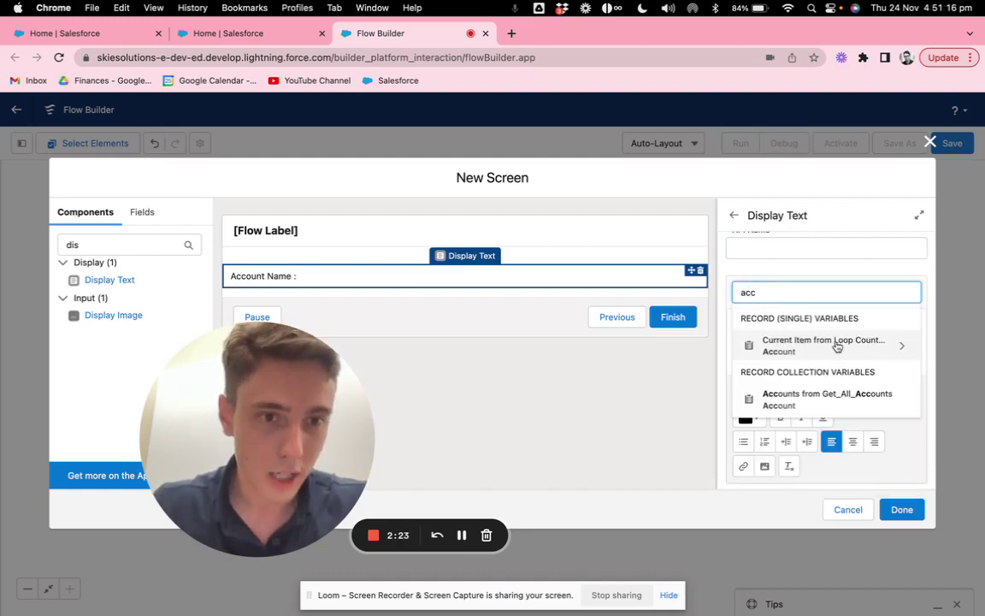
pyautogui.press('BackSpace')
pyautogui.press('BackSpace')
pyautogui.press('BackSpace')
pyautogui.scroll(-2, 834, 355)
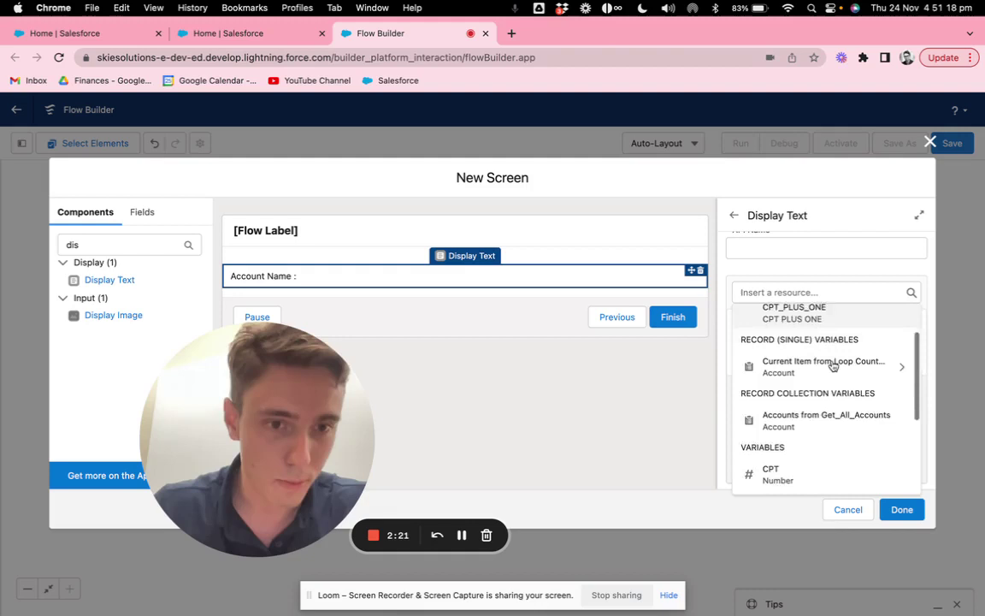
pyautogui.scroll(-4, 833, 366)
pyautogui.scroll(3, 833, 366)
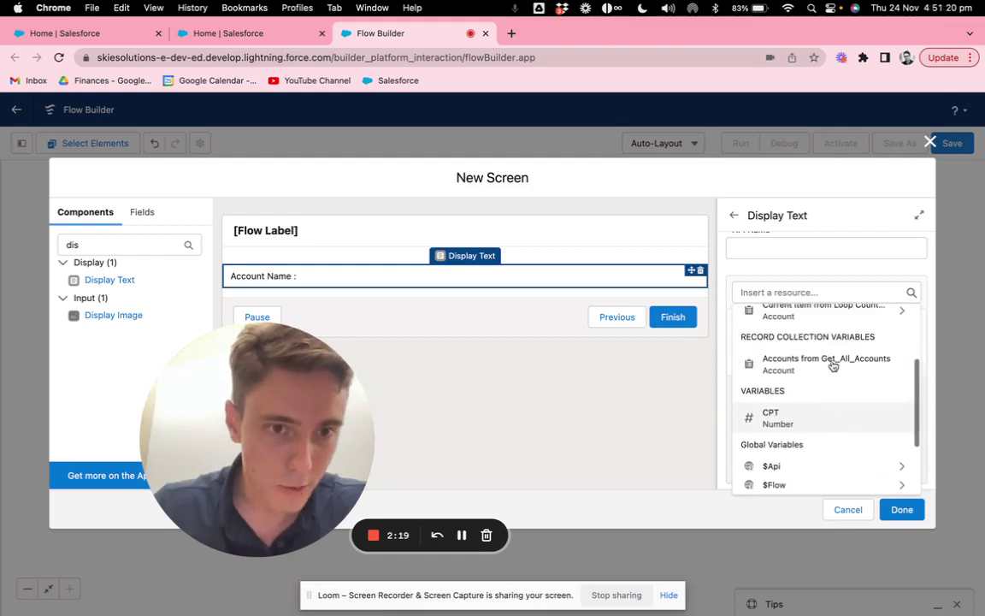
pyautogui.scroll(2, 833, 366)
# Insert the Count_Account current item's Name field, then begin an 'Account Number:' line
pyautogui.click(836, 351)
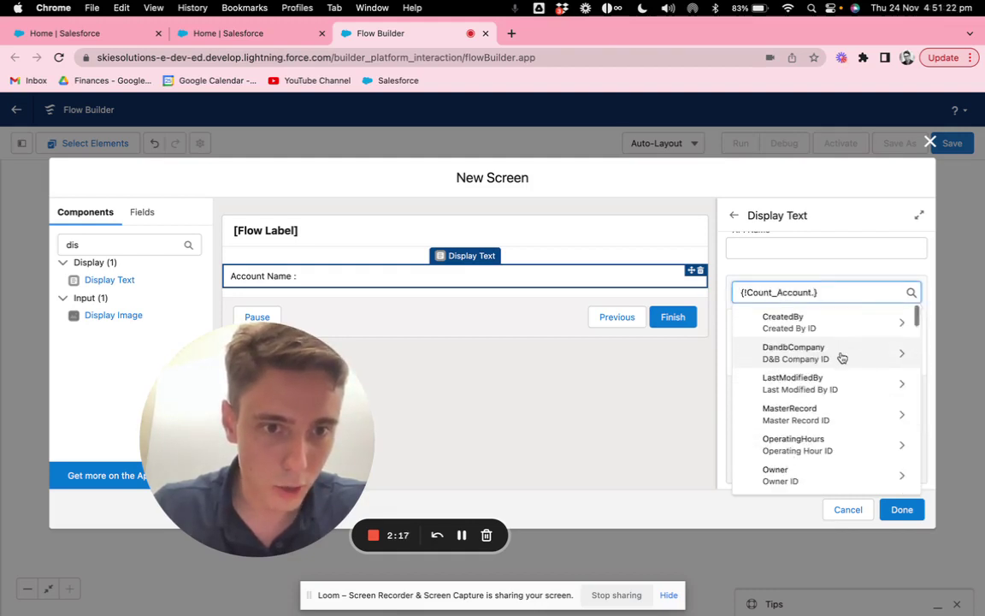
pyautogui.scroll(-1, 841, 357)
pyautogui.write('nam')
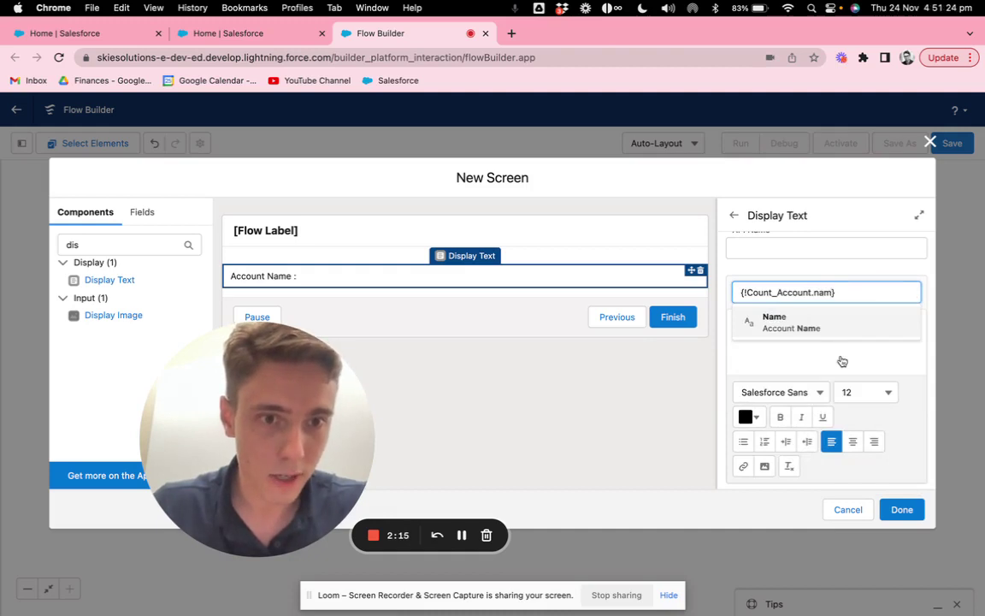
pyautogui.click(815, 320)
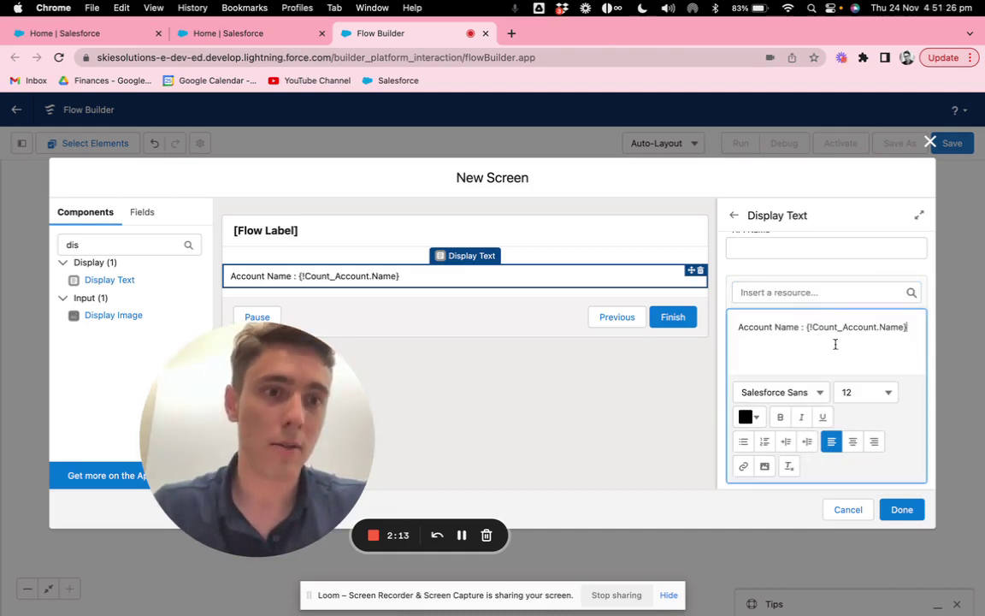
pyautogui.press('Return')
pyautogui.write('C')
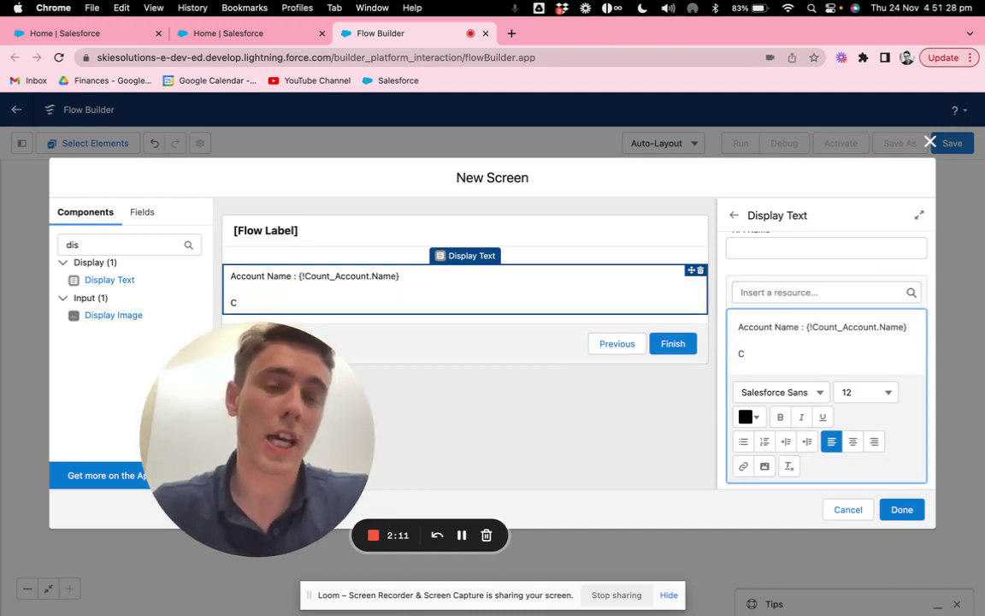
pyautogui.write('ount Number:')
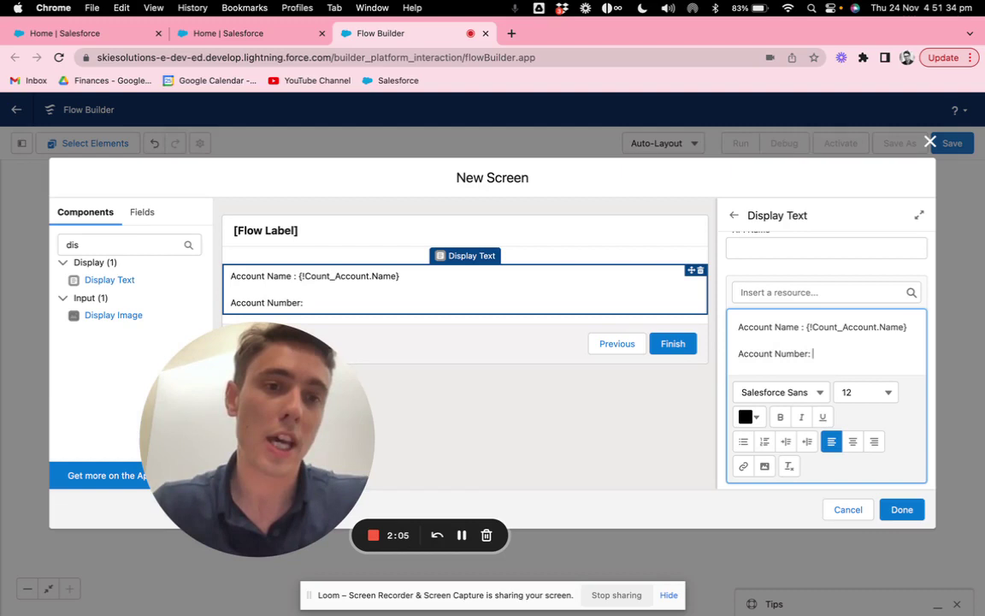
# Insert the {!CPT} counter after 'Account Number:' in the display text
pyautogui.click(809, 291)
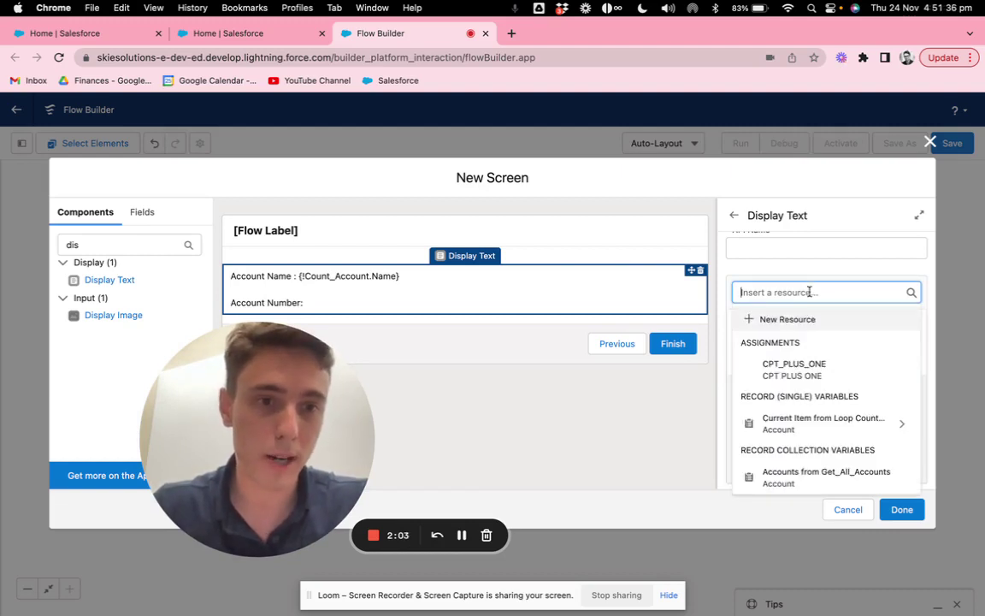
pyautogui.scroll(-2, 800, 363)
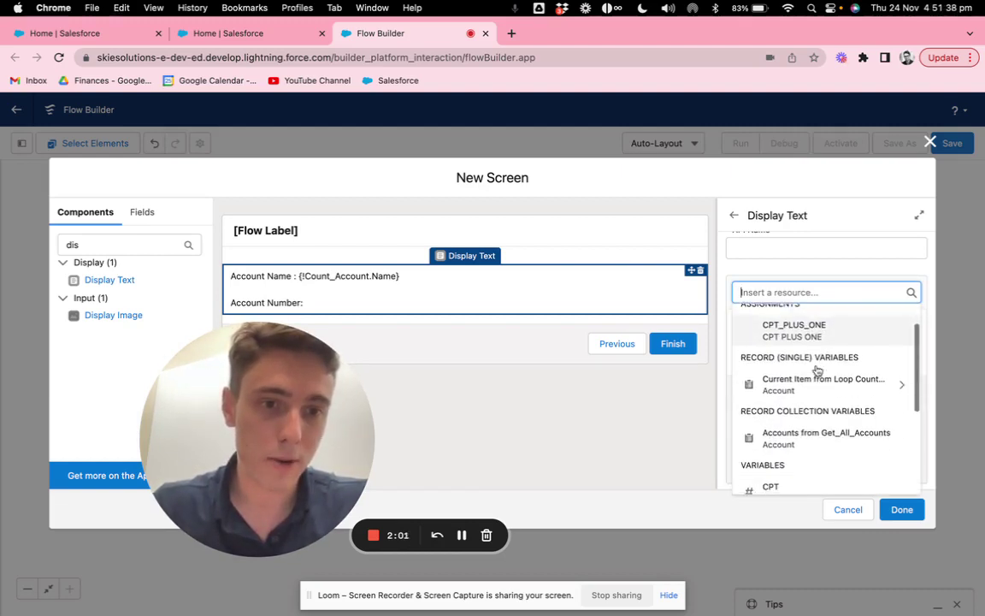
pyautogui.scroll(-3, 817, 370)
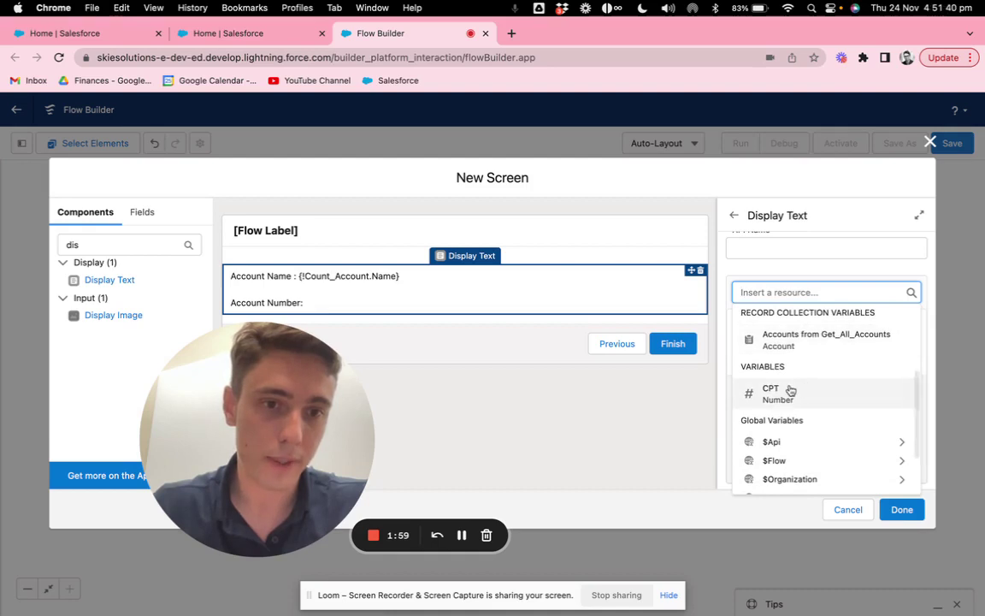
pyautogui.click(791, 391)
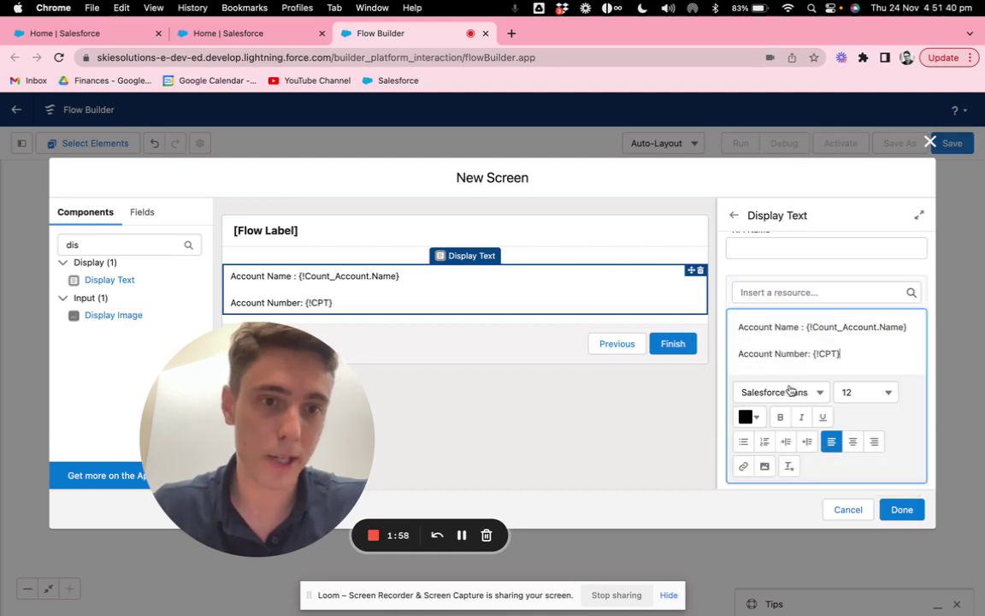
pyautogui.scroll(1, 769, 267)
# Name the Display Text component 'Display_Account', removing the stray space
pyautogui.click(769, 266)
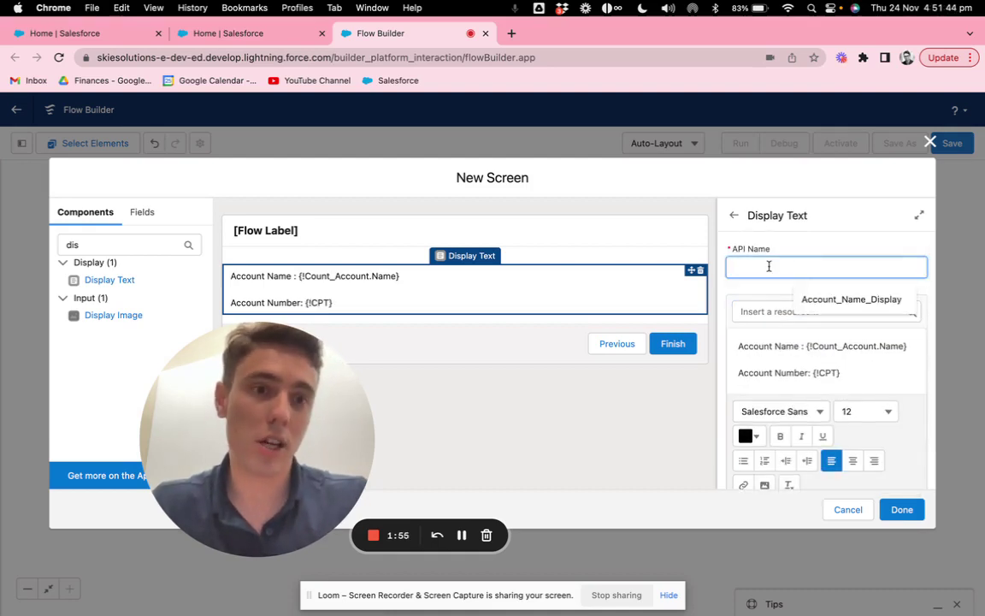
pyautogui.write('Display Account')
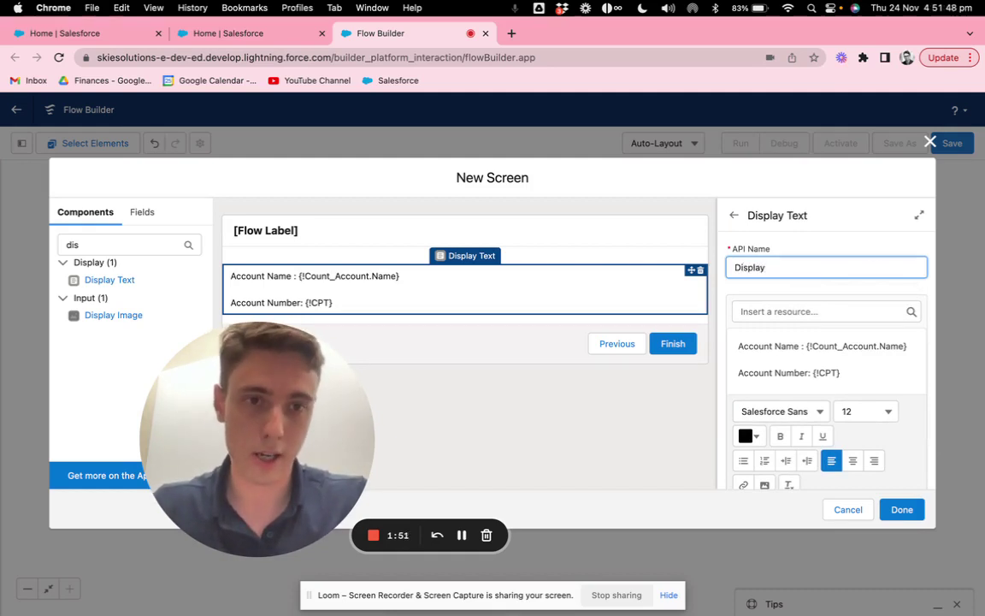
pyautogui.click(809, 297)
pyautogui.click(769, 268)
pyautogui.press('BackSpace')
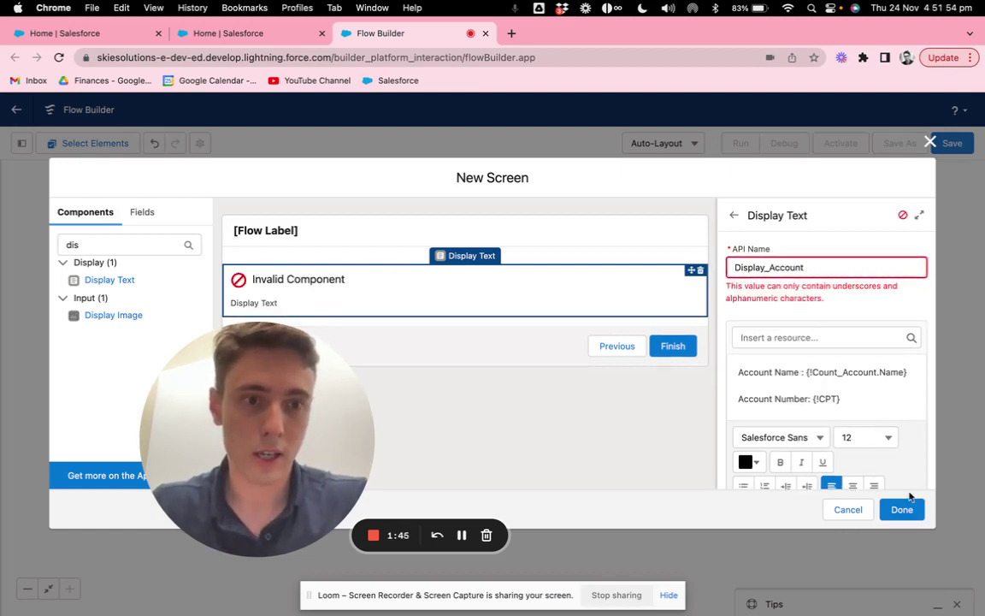
# Label the screen 'Screen Display Account', try finishing, and select the still-invalid display text
pyautogui.click(732, 214)
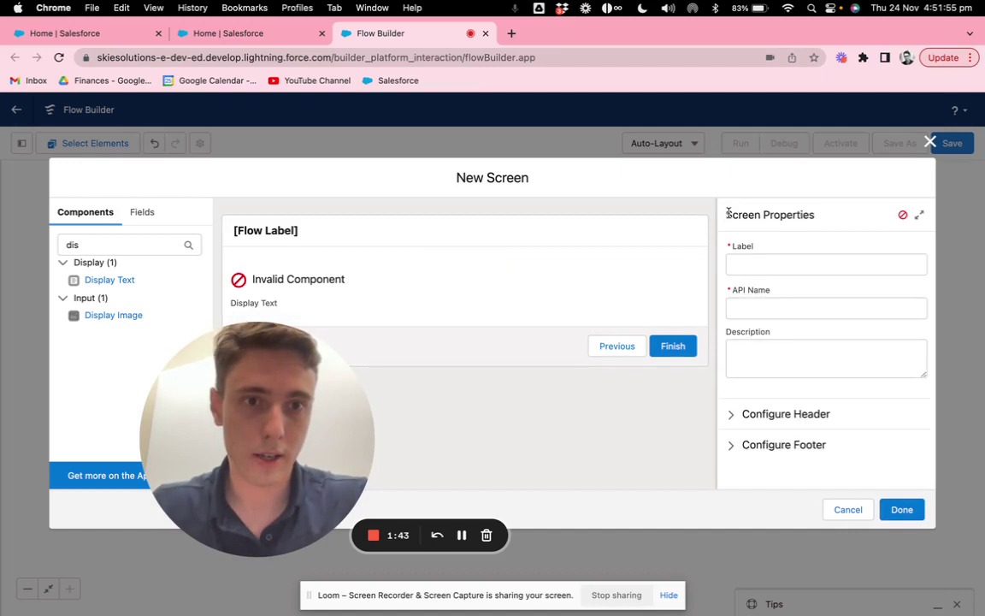
pyautogui.click(773, 271)
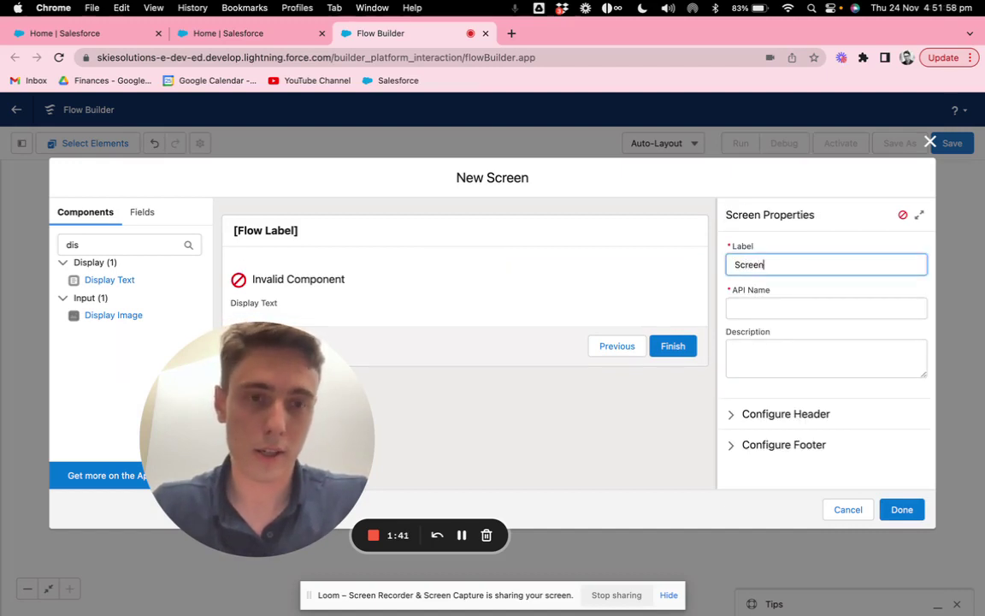
pyautogui.write('play Account')
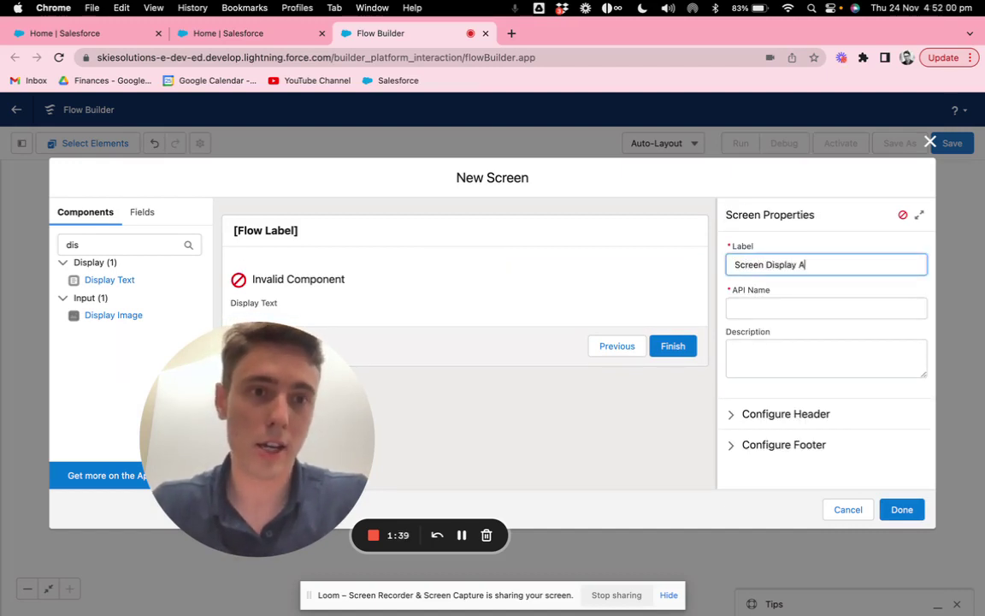
pyautogui.click(774, 307)
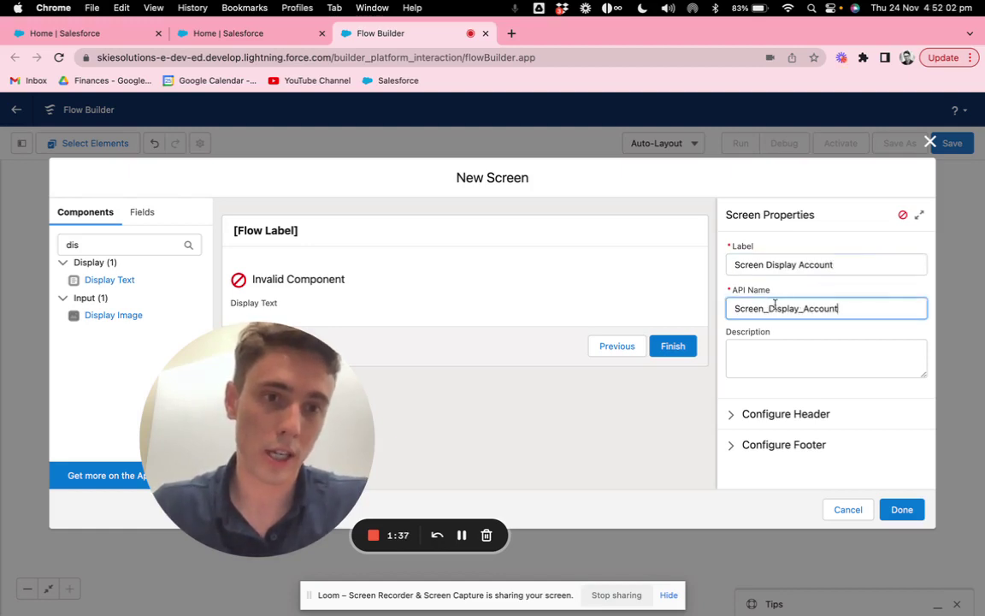
pyautogui.click(769, 350)
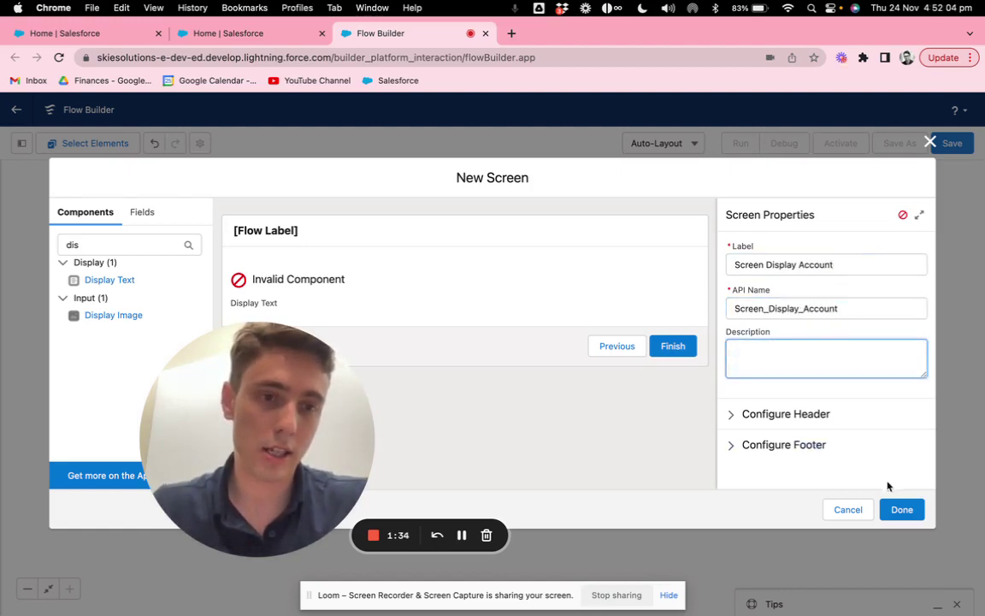
pyautogui.click(899, 508)
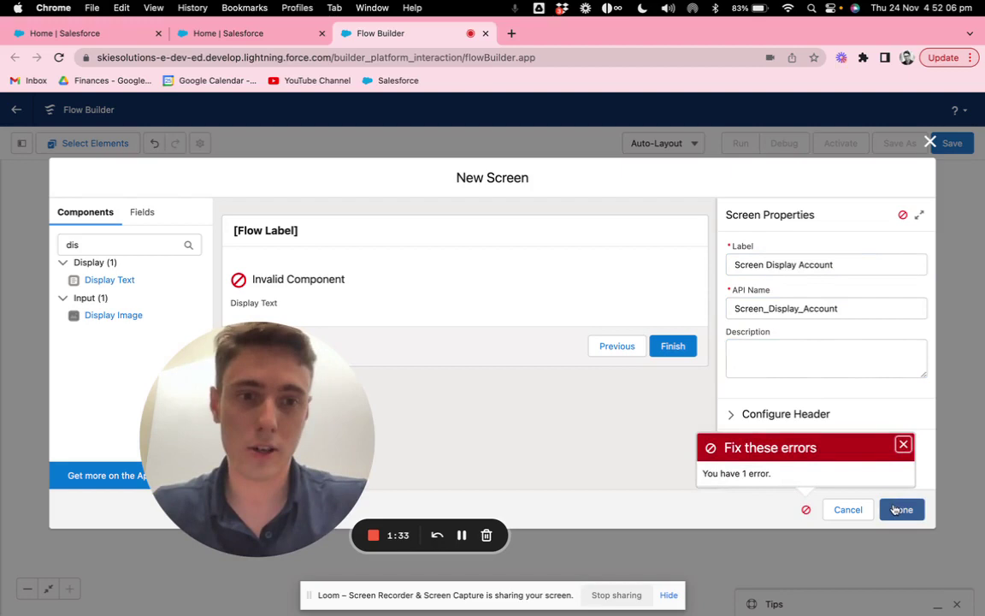
pyautogui.click(352, 281)
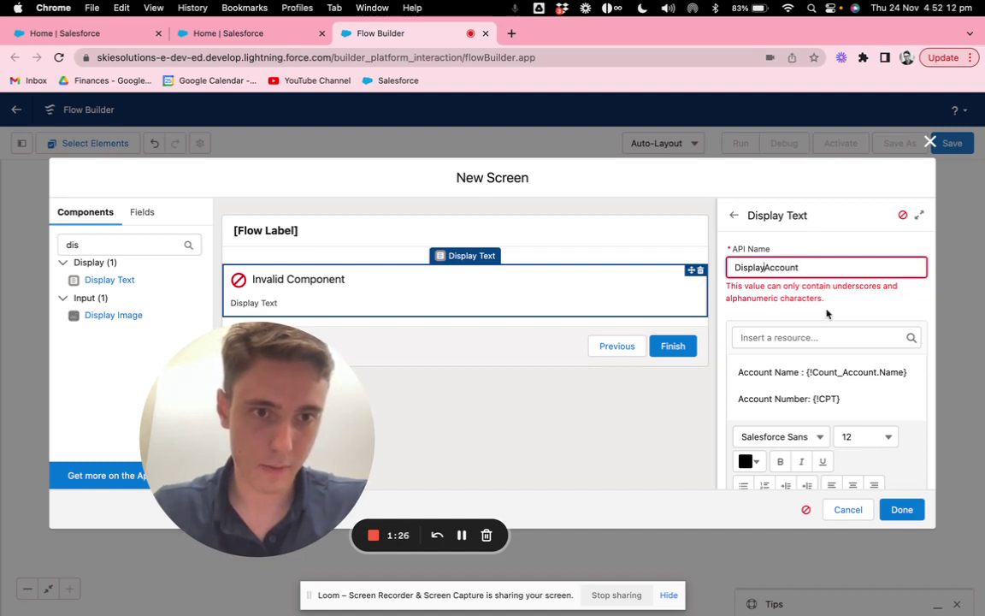
# Rename the display text's invalid API name to 'Account' to clear the screen error
pyautogui.click(805, 509)
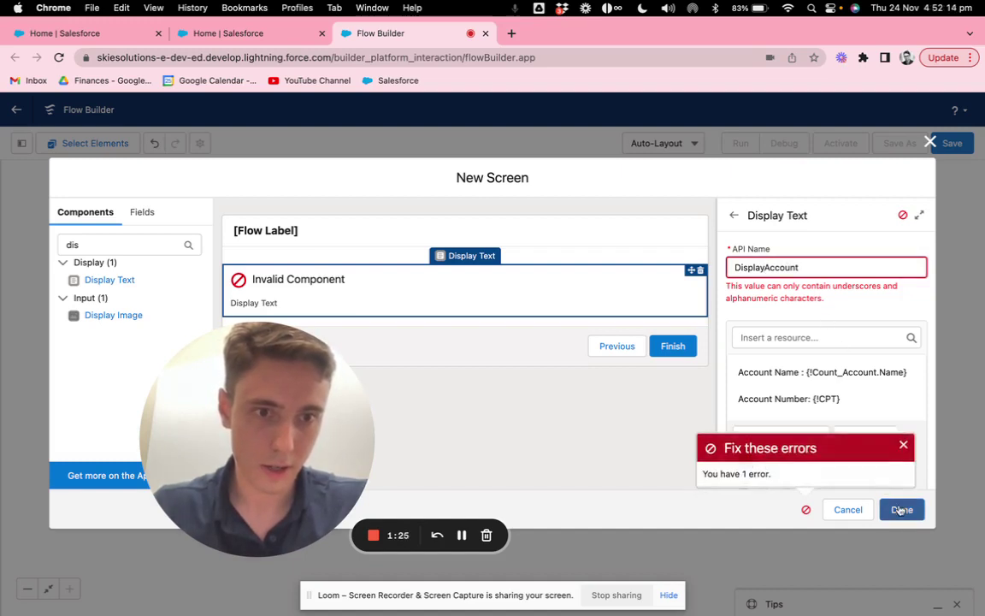
pyautogui.doubleClick(812, 268)
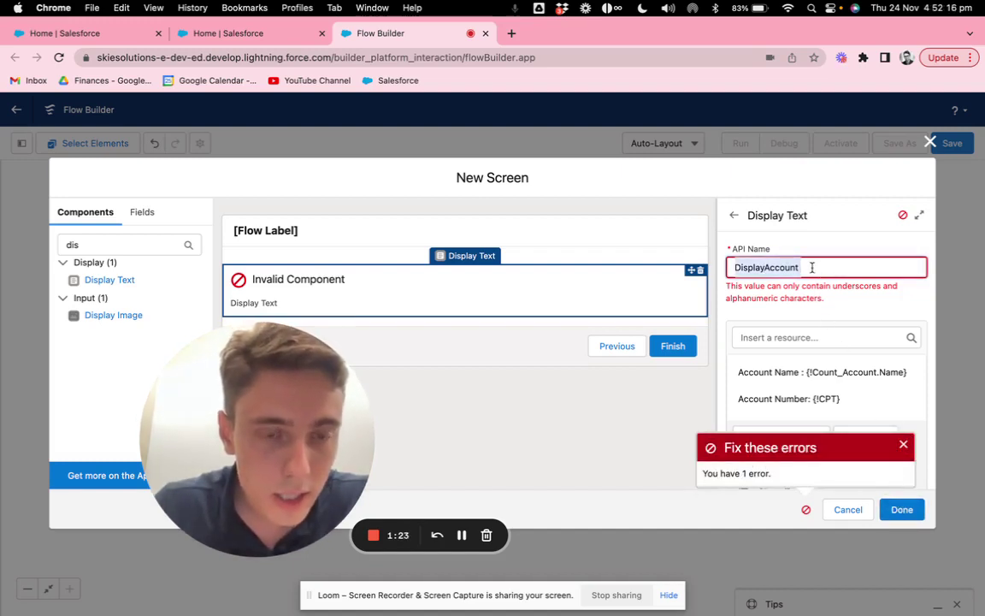
pyautogui.write('ACC')
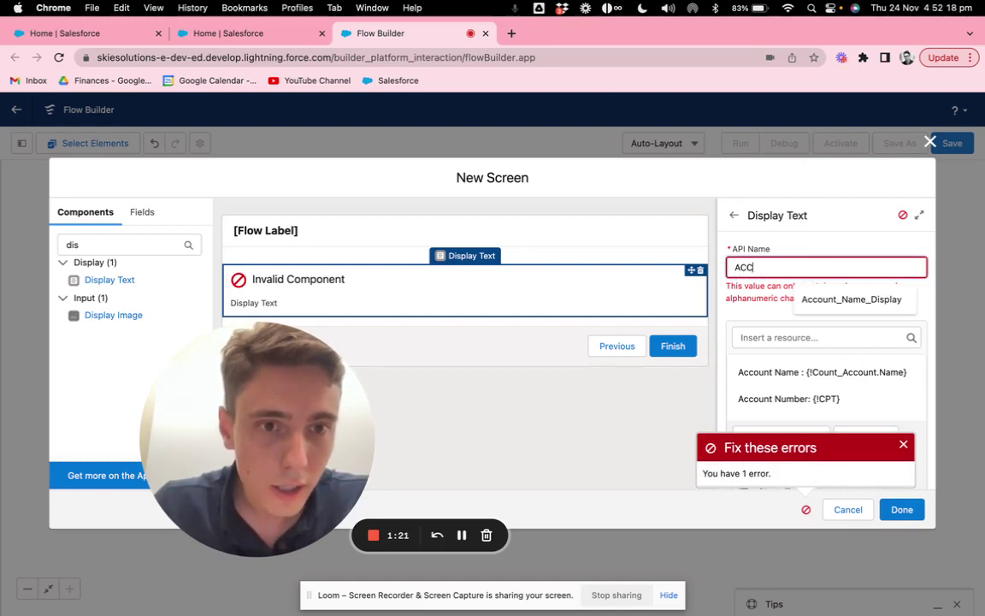
pyautogui.press('BackSpace')
pyautogui.press('BackSpace')
pyautogui.press('BackSpace')
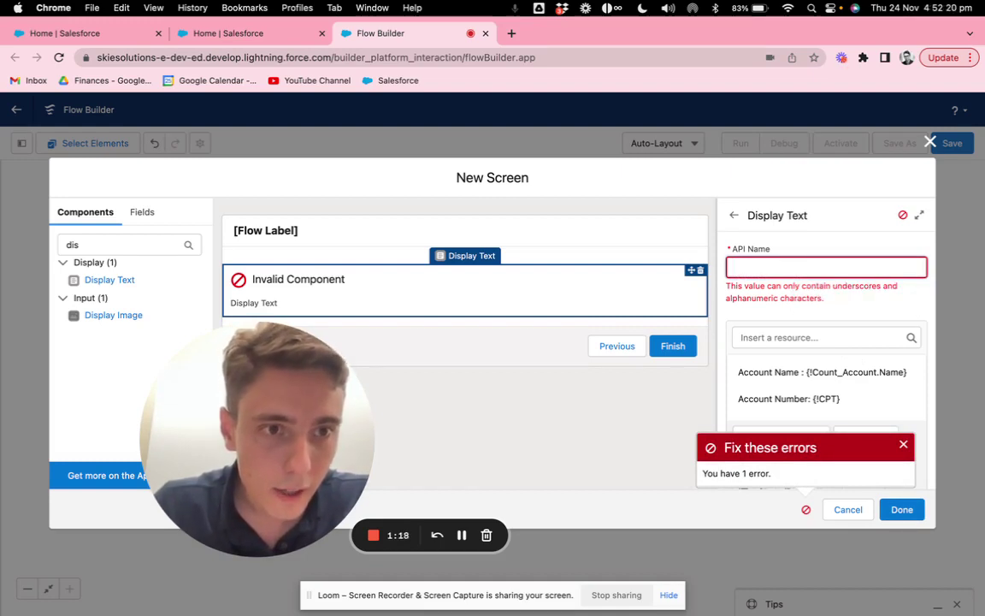
pyautogui.write('Account')
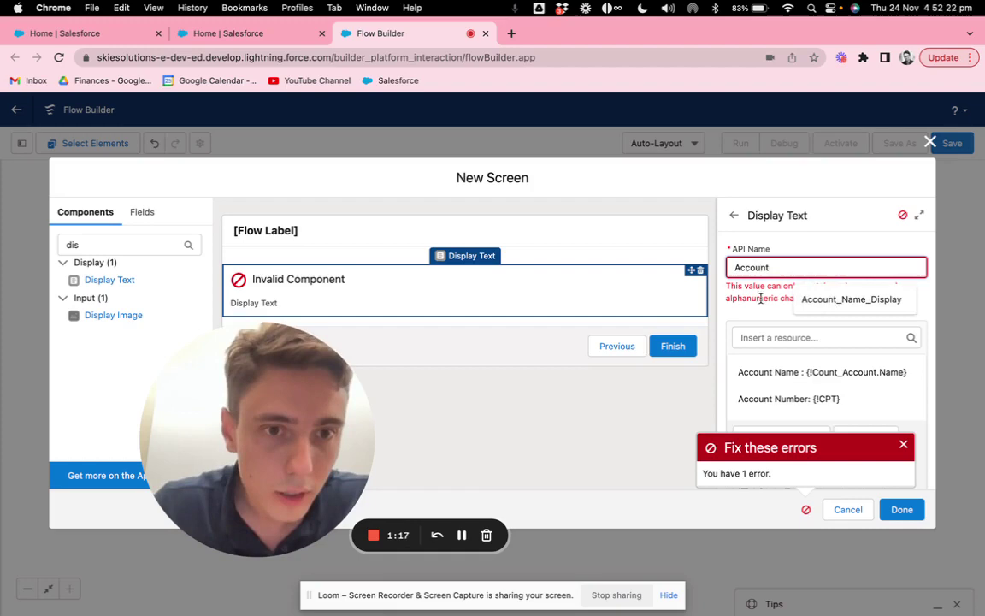
pyautogui.click(753, 299)
# Finish the screen, then save the flow as LOOP FLOW ACCOUNT with API name LOOP_FLOW_ACCOUNT
pyautogui.click(909, 510)
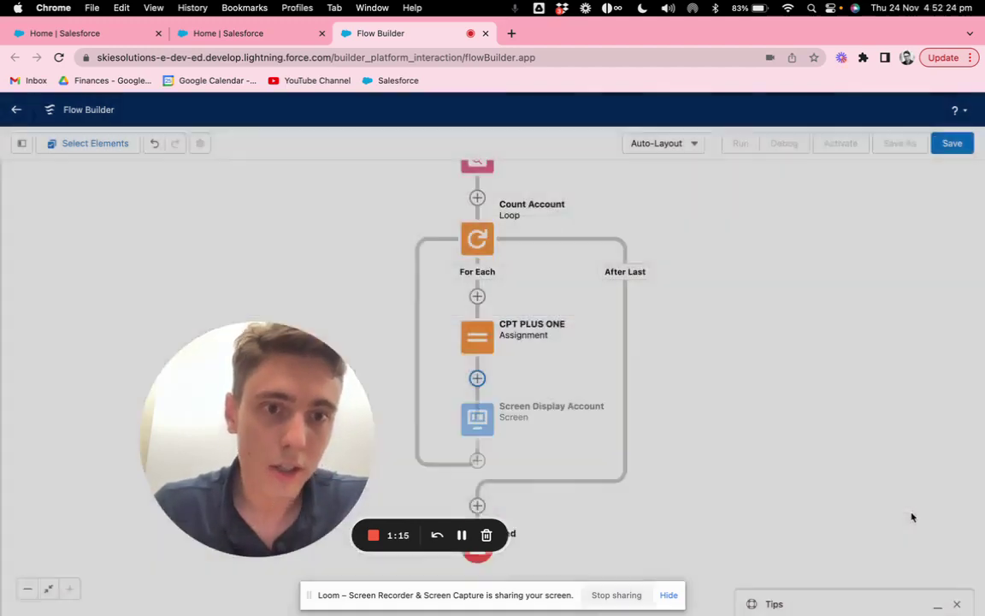
pyautogui.click(950, 145)
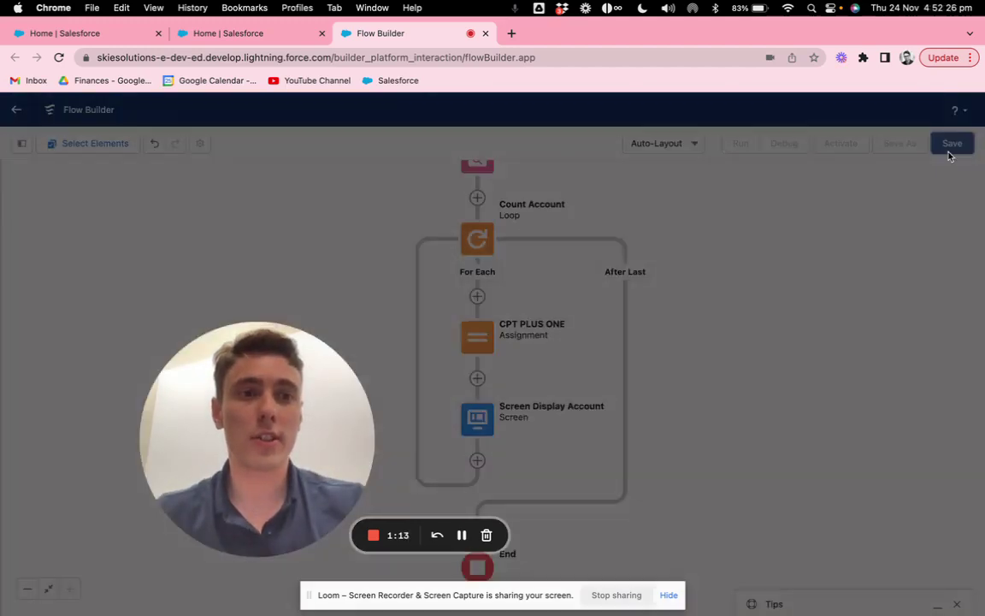
pyautogui.moveTo(306, 370); pyautogui.dragTo(214, 363)
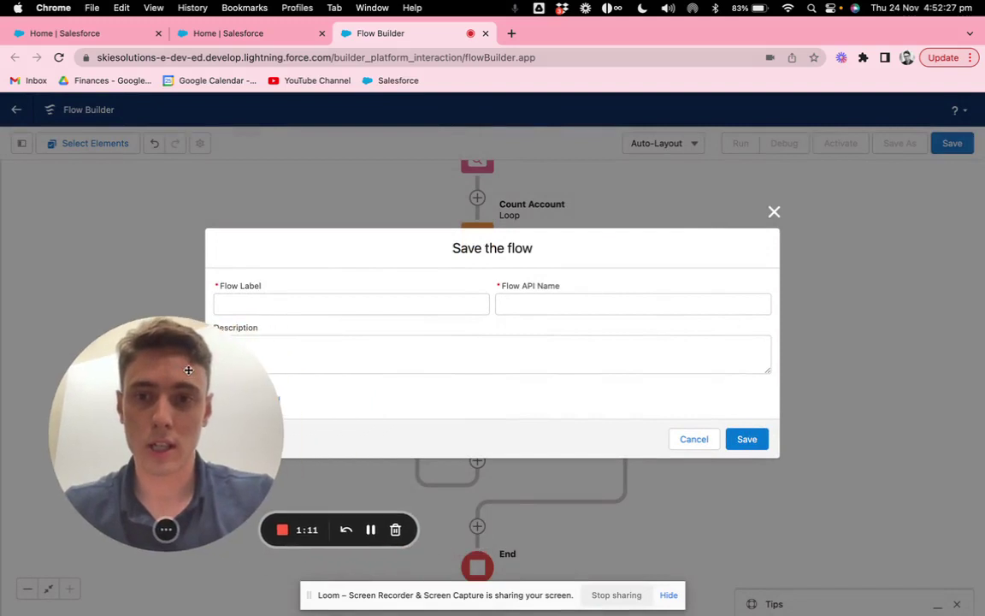
pyautogui.click(325, 299)
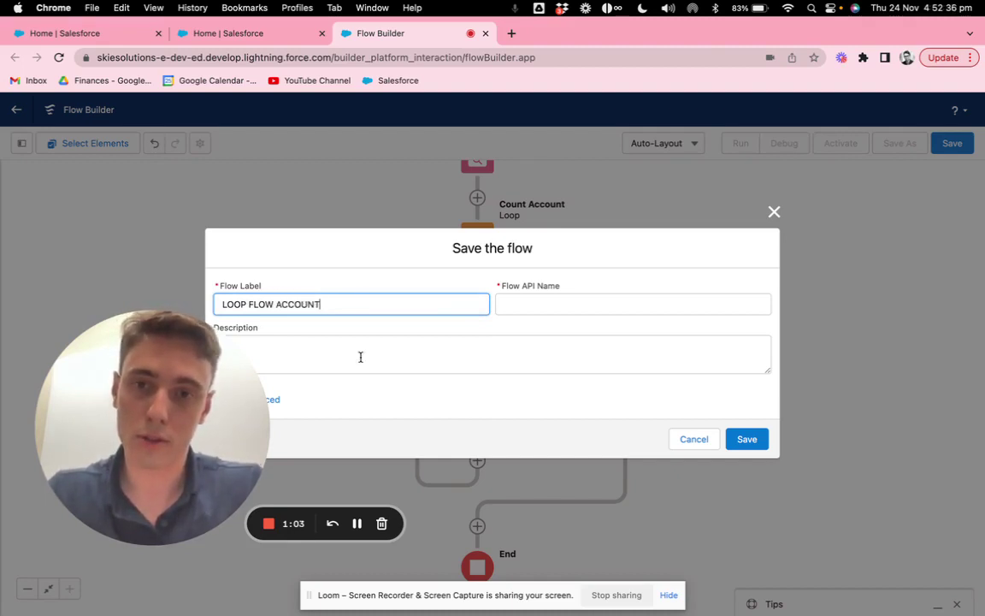
pyautogui.click(364, 331)
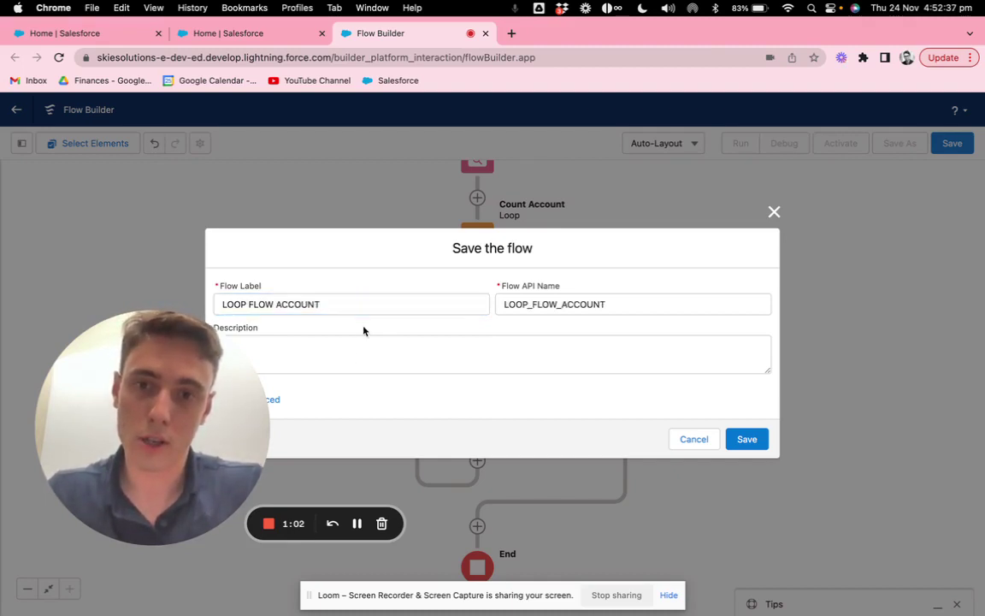
pyautogui.click(746, 439)
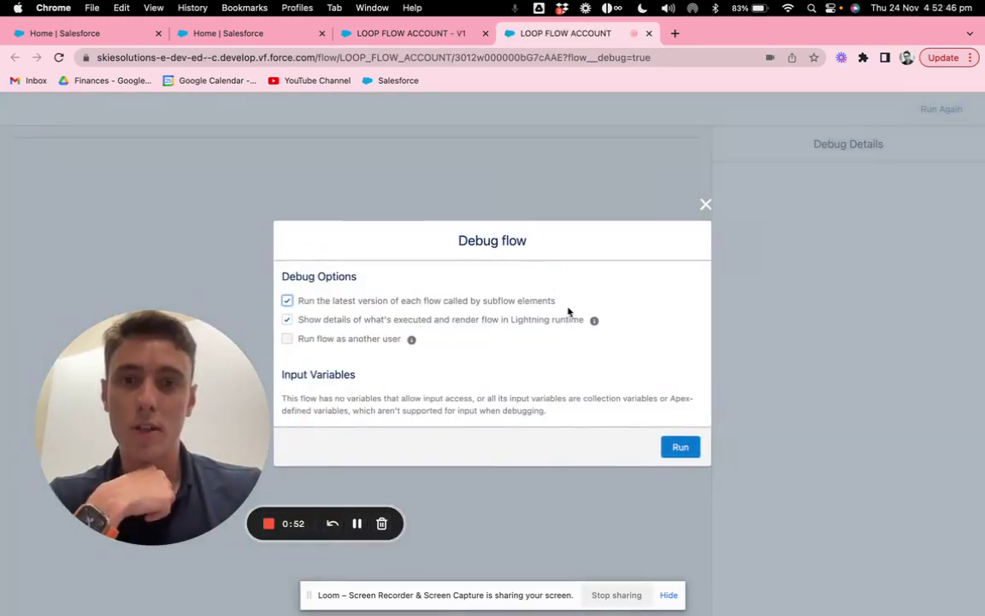
# Run the flow in debug to show Sample Account for Entitlements, then switch to the Setup Flows tab
pyautogui.click(690, 453)
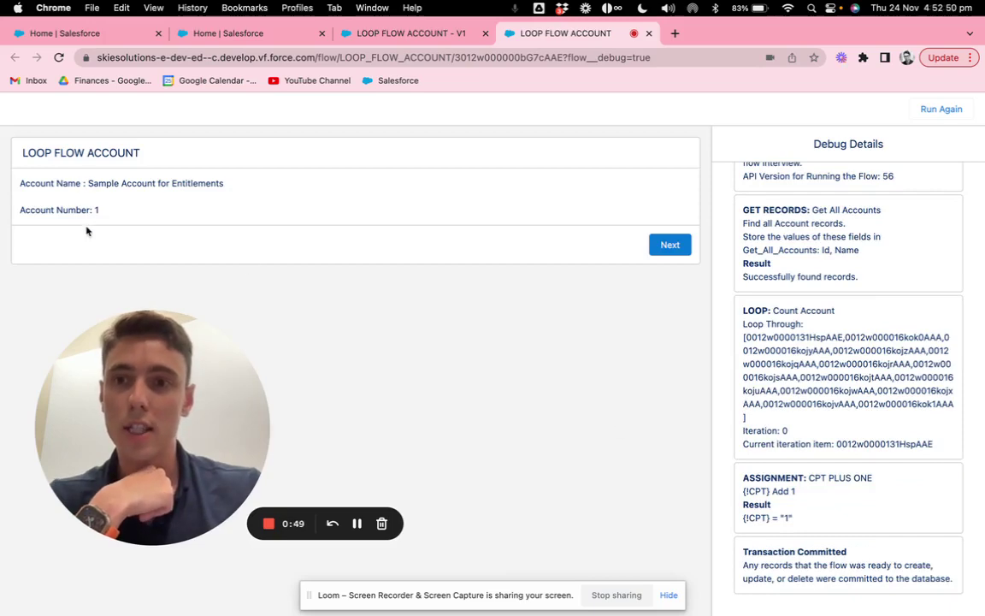
pyautogui.moveTo(86, 182); pyautogui.dragTo(253, 183)
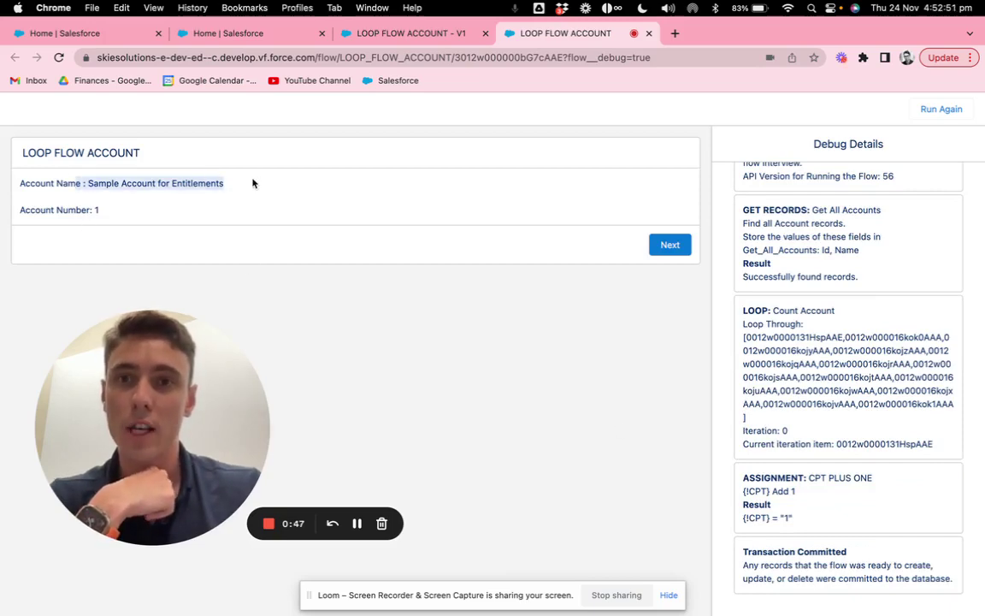
pyautogui.click(201, 33)
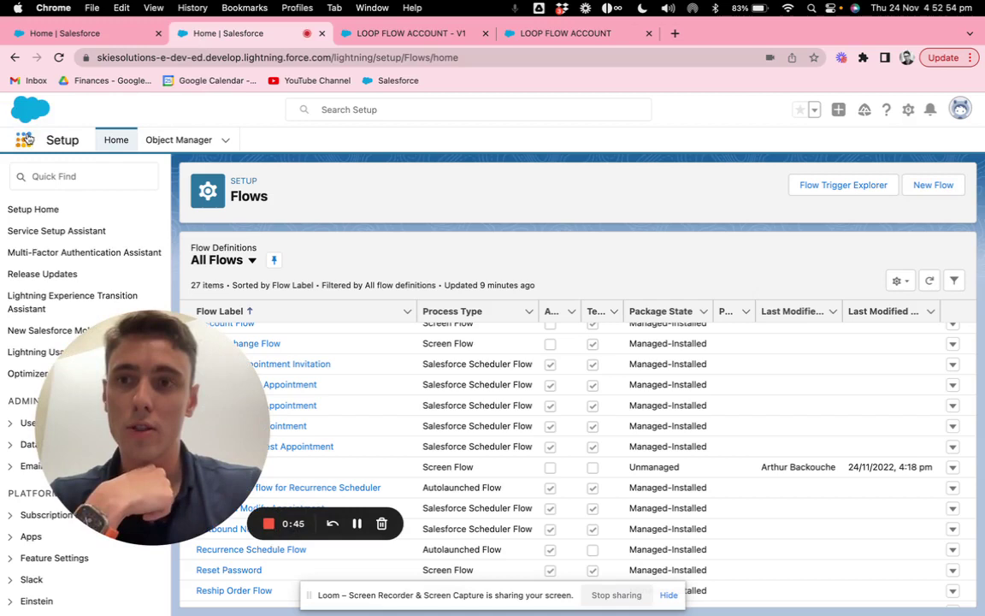
# Open the Sales app's Accounts tab and show the All Accounts view listing 13 accounts
pyautogui.click(33, 139)
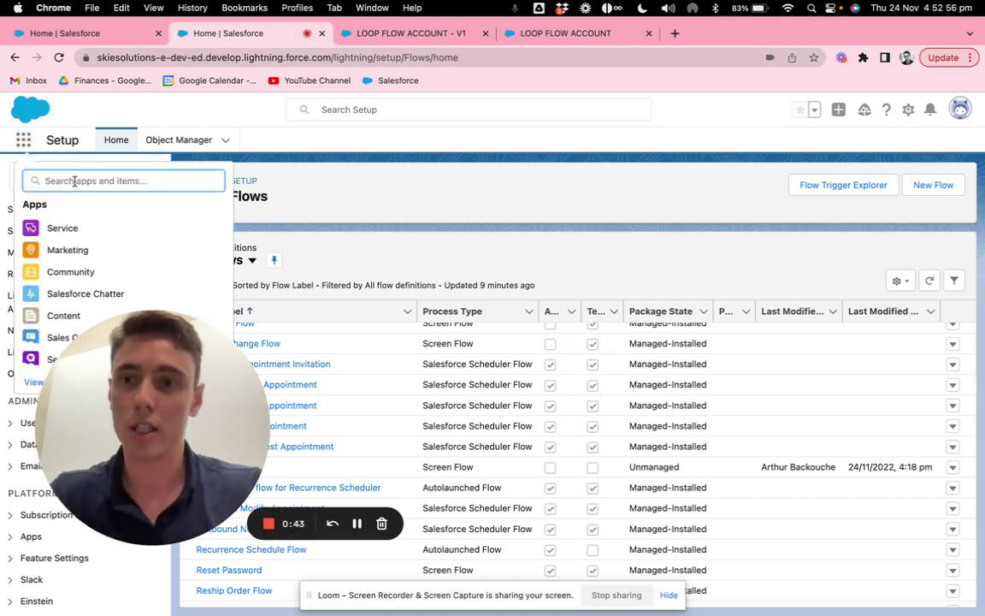
pyautogui.write('sales')
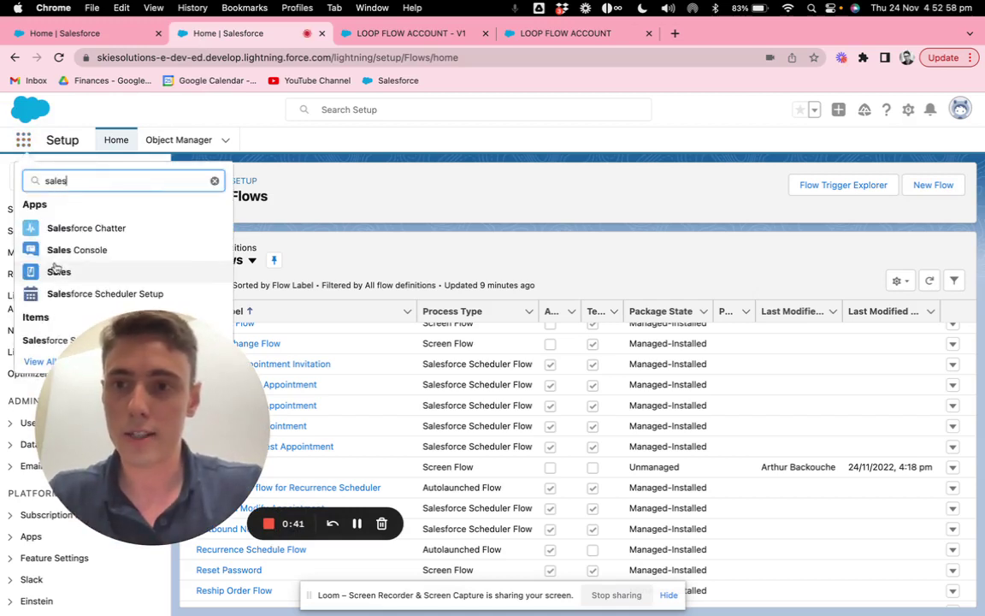
pyautogui.click(55, 271)
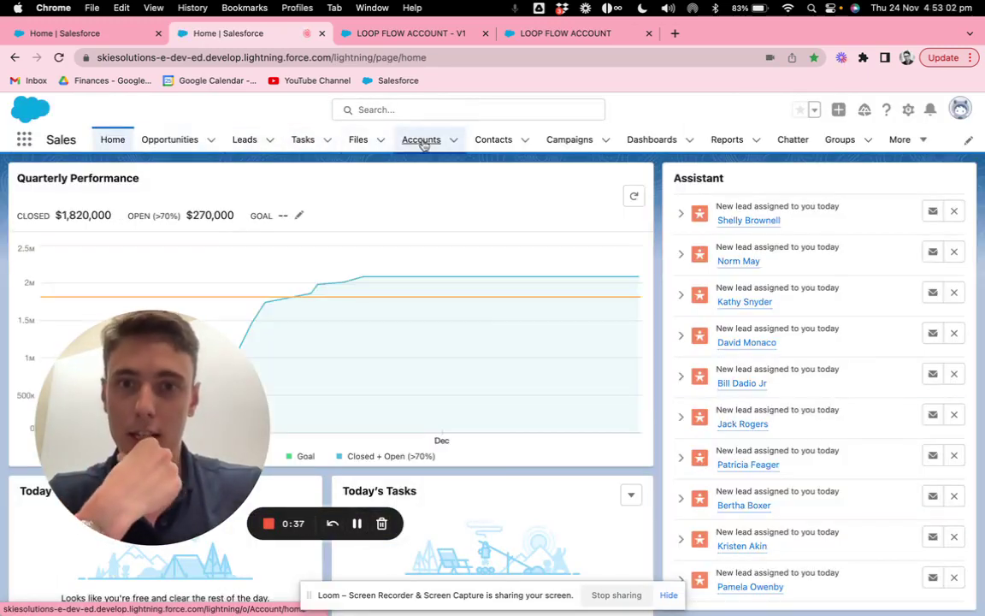
pyautogui.click(422, 141)
pyautogui.click(157, 191)
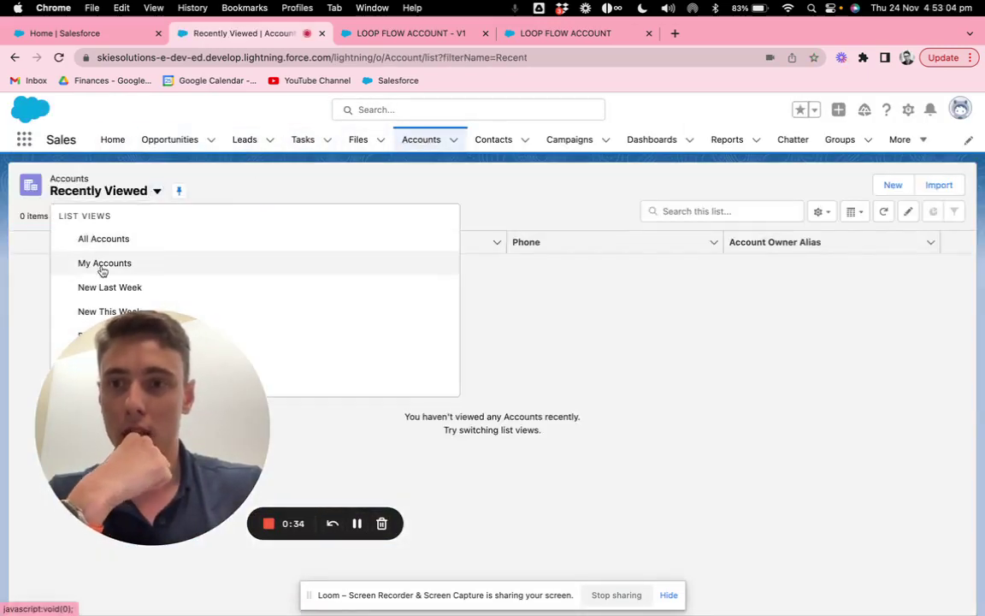
pyautogui.click(91, 239)
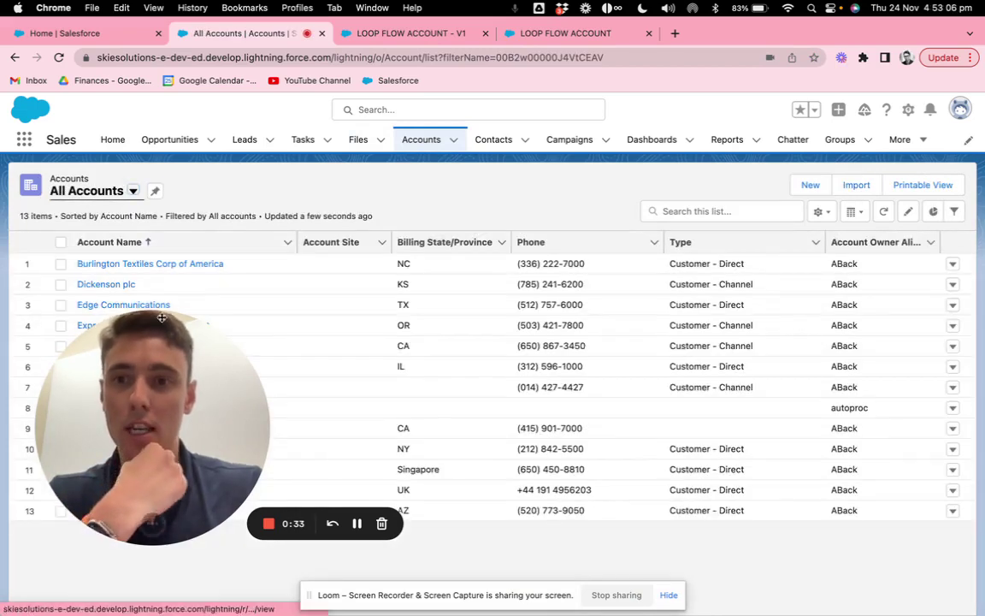
pyautogui.moveTo(161, 318); pyautogui.dragTo(489, 280)
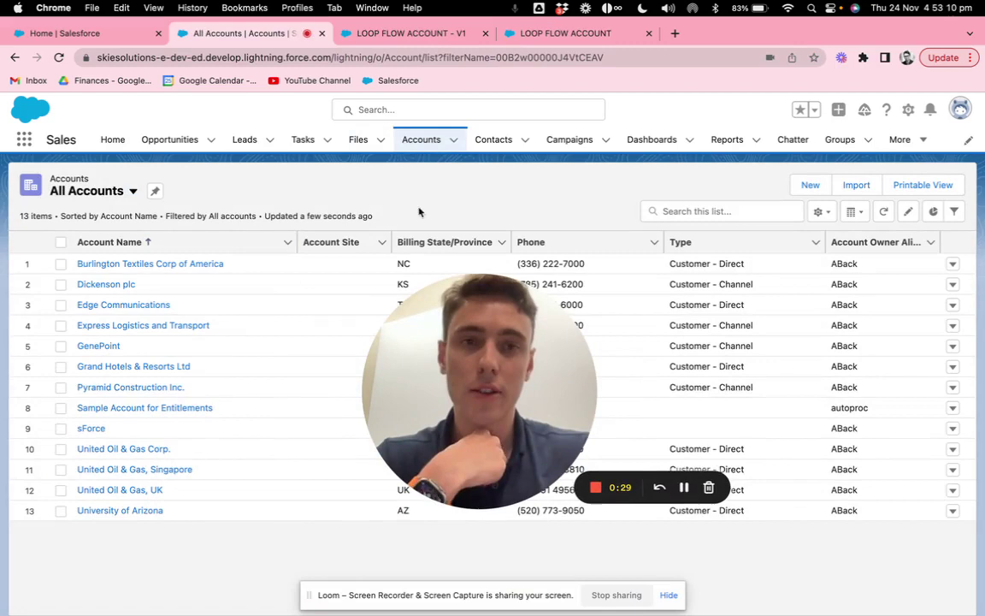
pyautogui.click(431, 33)
# Step the debug run from GenePoint through accounts 2 to 7
pyautogui.click(537, 34)
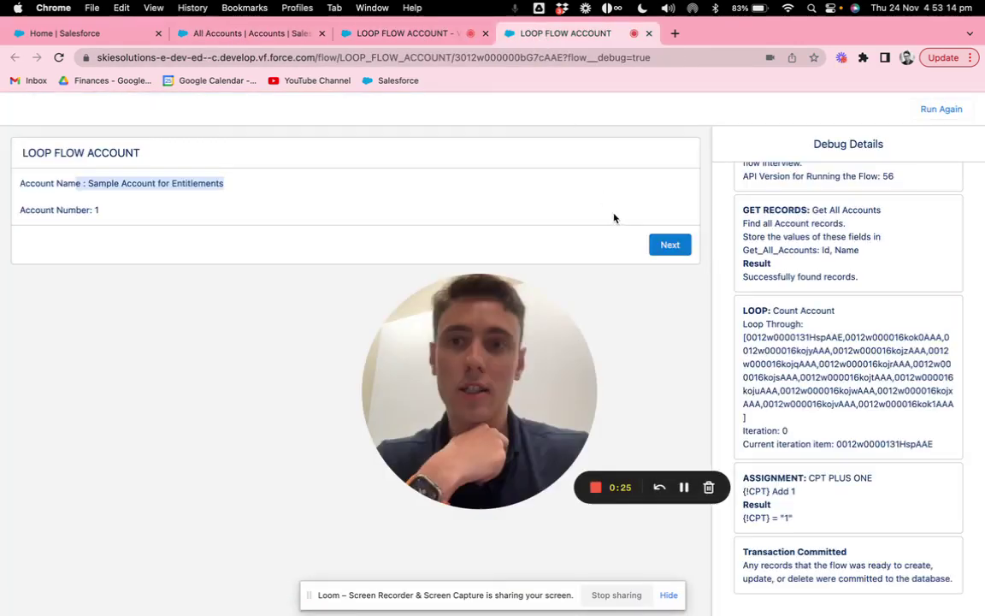
pyautogui.click(667, 246)
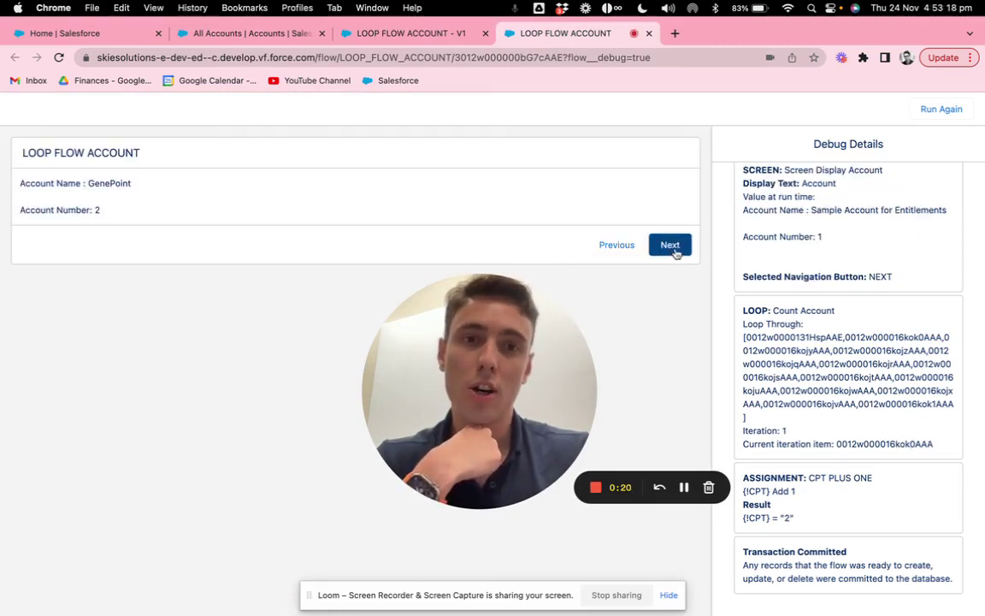
pyautogui.click(665, 249)
pyautogui.click(674, 249)
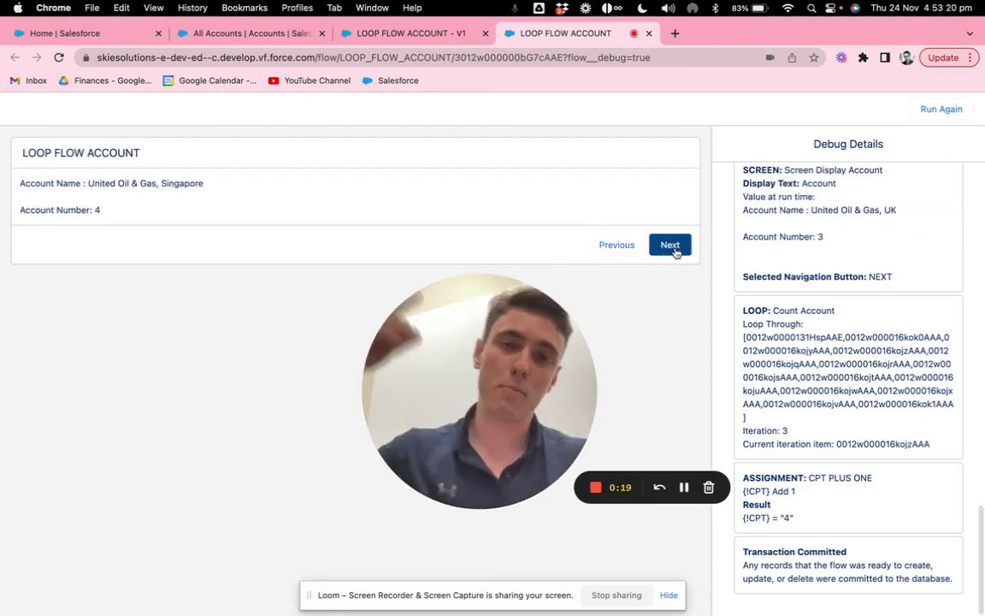
pyautogui.click(672, 248)
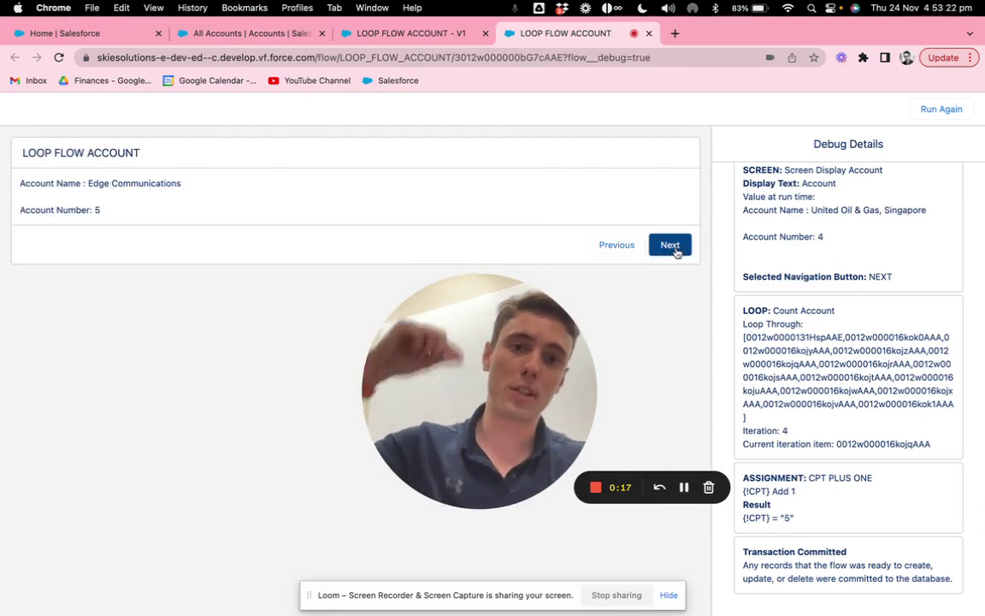
pyautogui.click(672, 247)
pyautogui.click(672, 247)
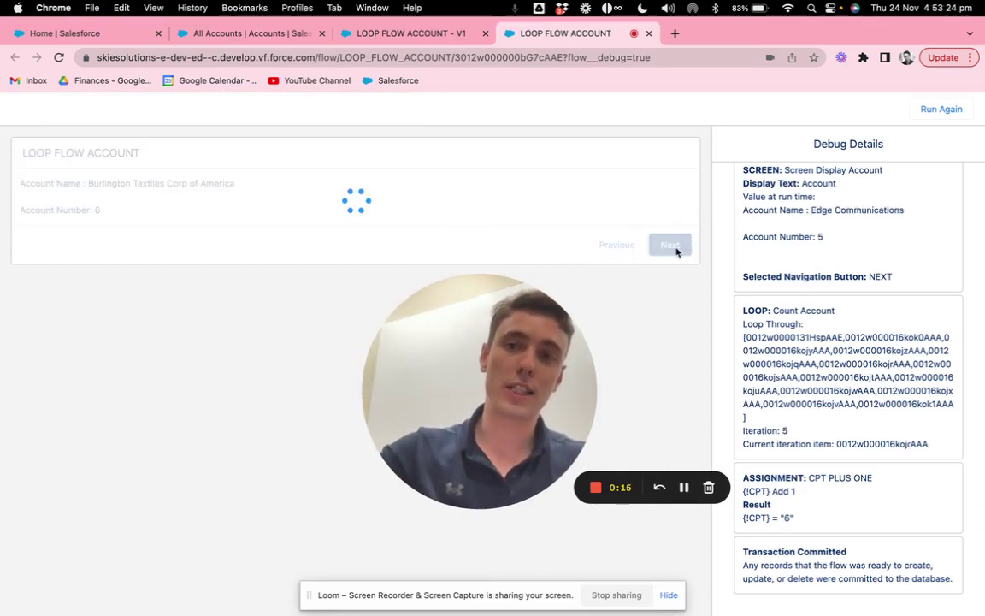
# Continue through accounts 8 to 13, Dickenson plc to sForce, until 'All done' appears
pyautogui.click(673, 246)
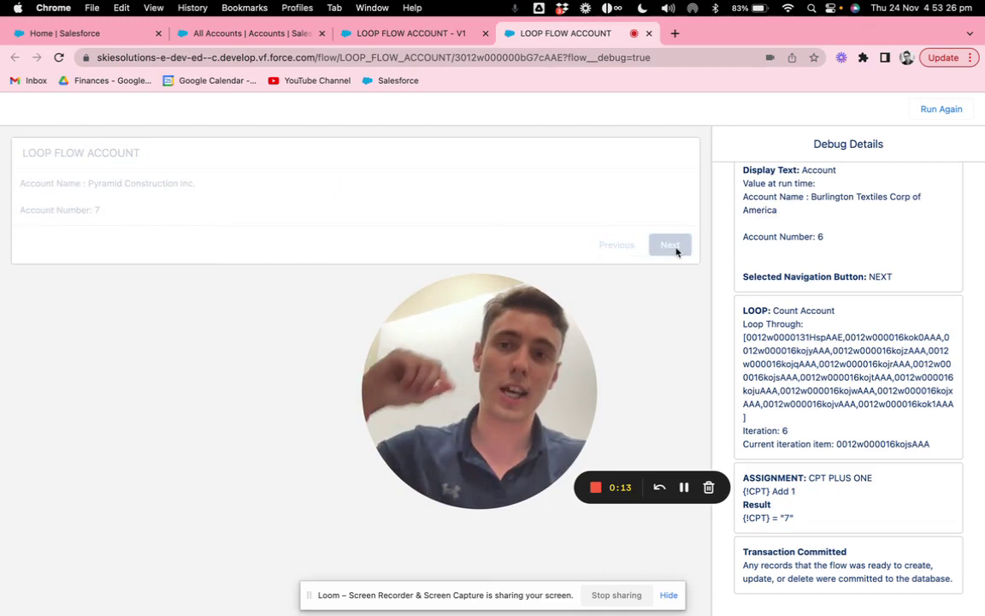
pyautogui.click(672, 246)
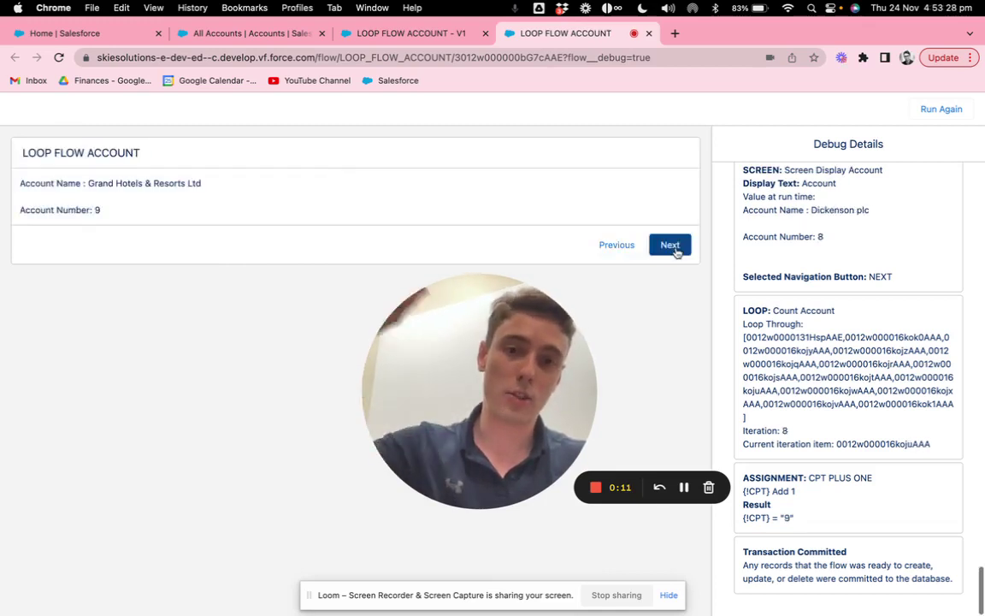
pyautogui.click(672, 247)
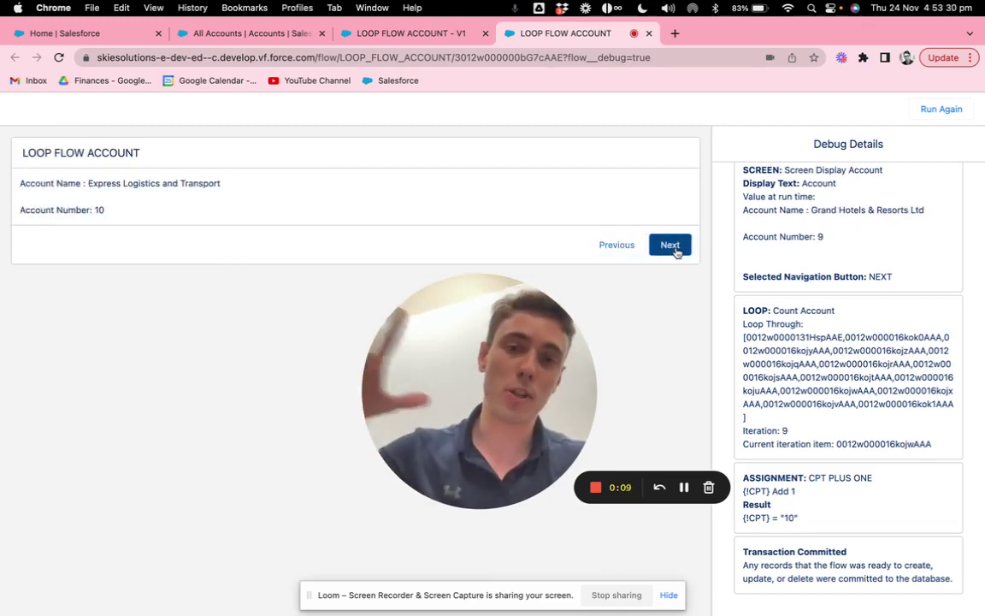
pyautogui.click(672, 247)
pyautogui.click(672, 247)
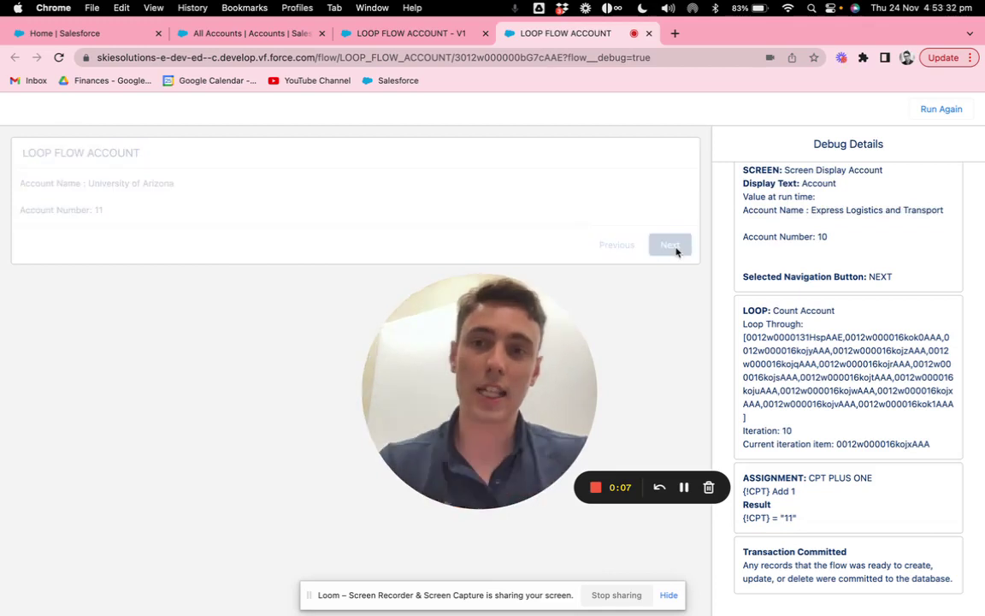
pyautogui.click(672, 246)
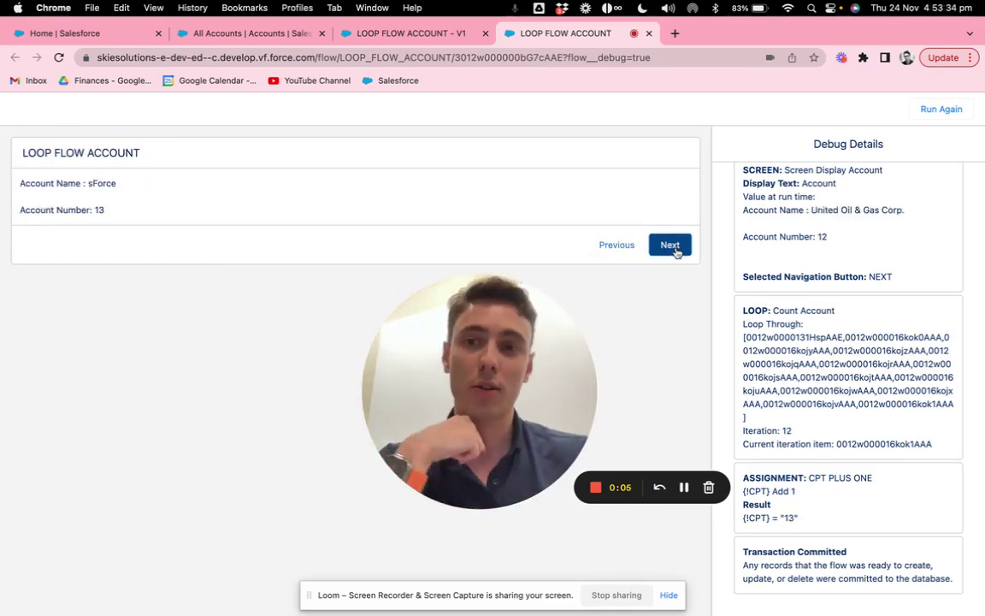
pyautogui.click(672, 246)
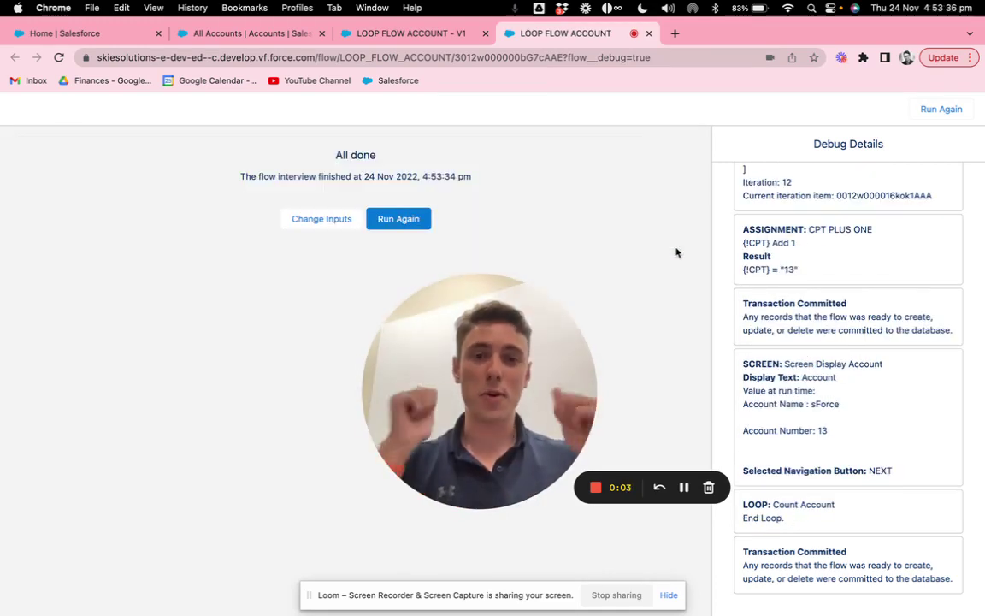